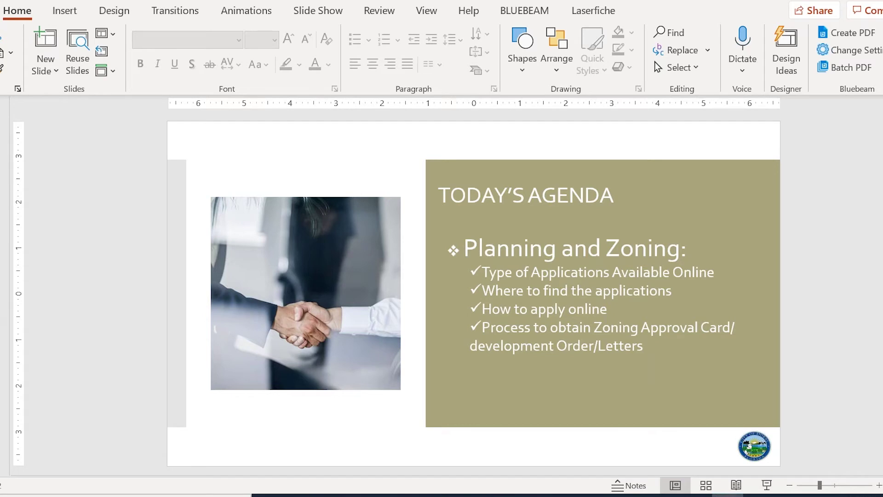
# Advance the presentation to the 'Type of Applications' slide listing plan and zoning permit types
pyautogui.press('pagedown')
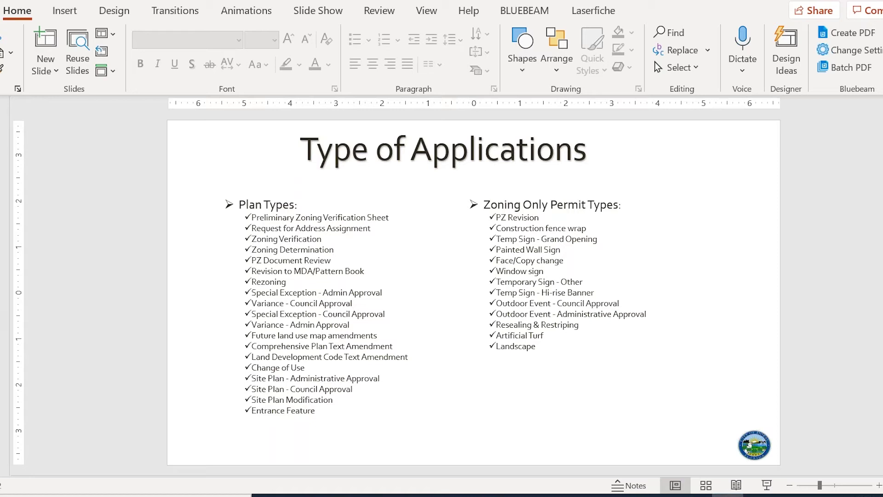
# Advance the presentation to the 'Where to Find the Applications' slide
pyautogui.press('pagedown')
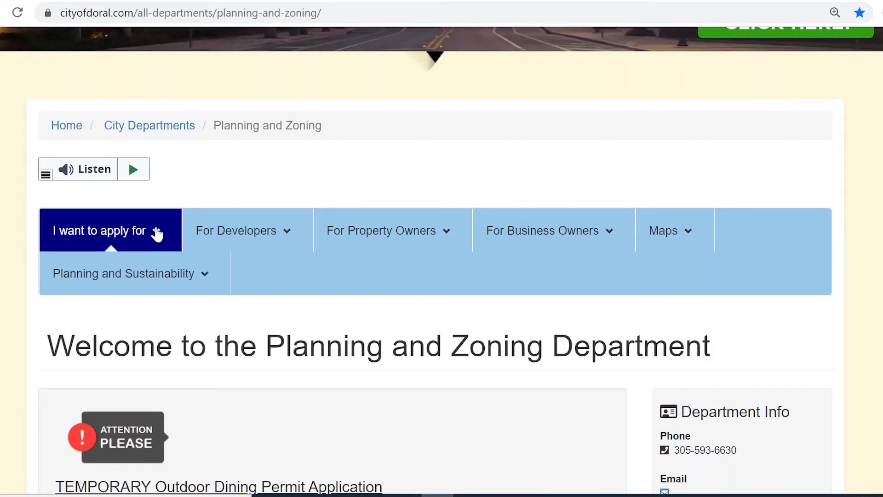
# Download the Zoning Verification Letter PDF from the Planning and Zoning 'I want to apply for' list
pyautogui.click(156, 233)
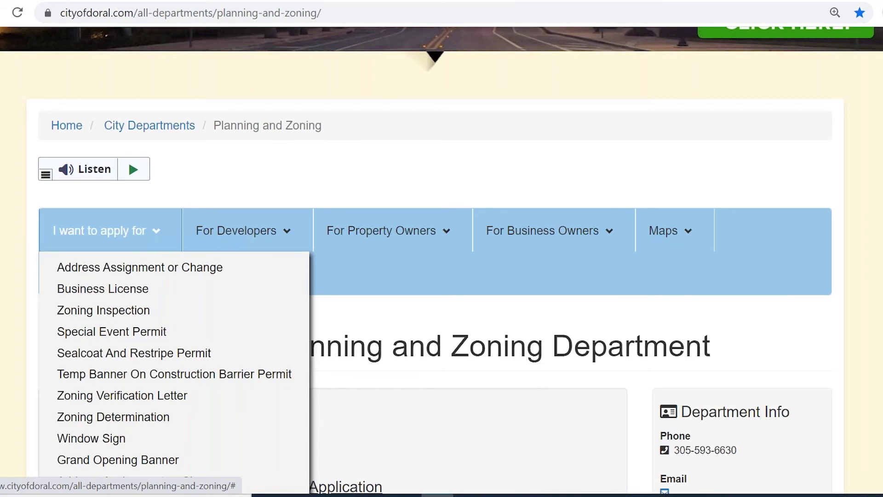
pyautogui.scroll(-1, 441, 276)
pyautogui.scroll(-2, 425, 212)
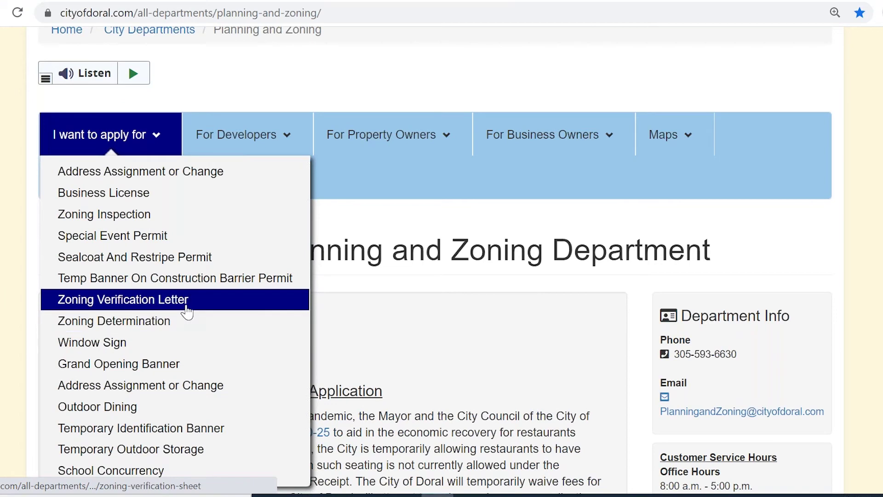
pyautogui.click(186, 312)
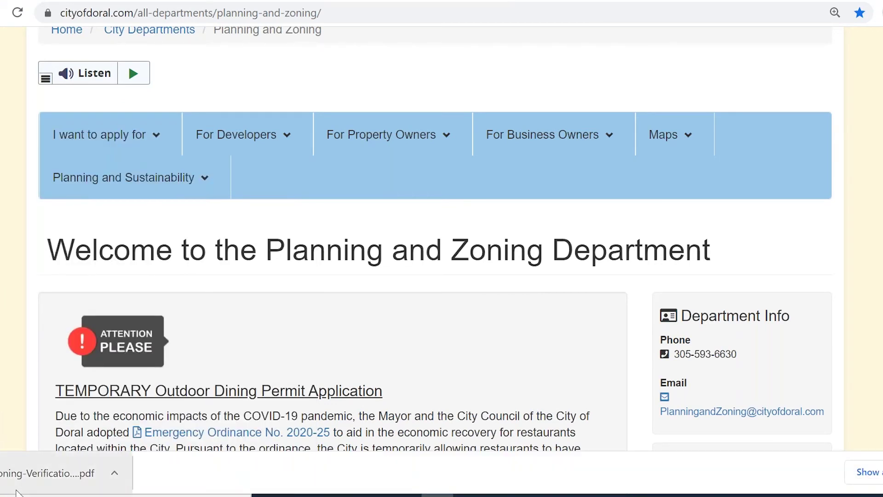
# Look through the downloaded Zoning Verification Letter Request Form PDF, then return to PowerPoint
pyautogui.click(46, 473)
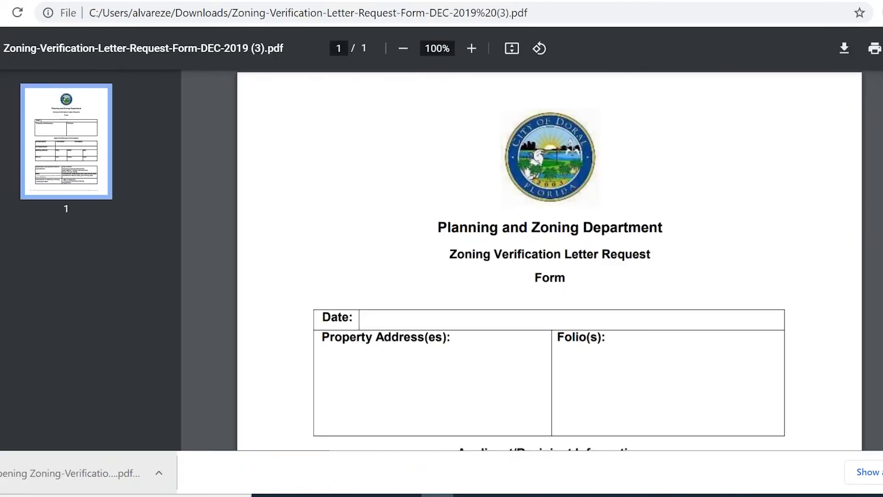
pyautogui.scroll(-8, 549, 275)
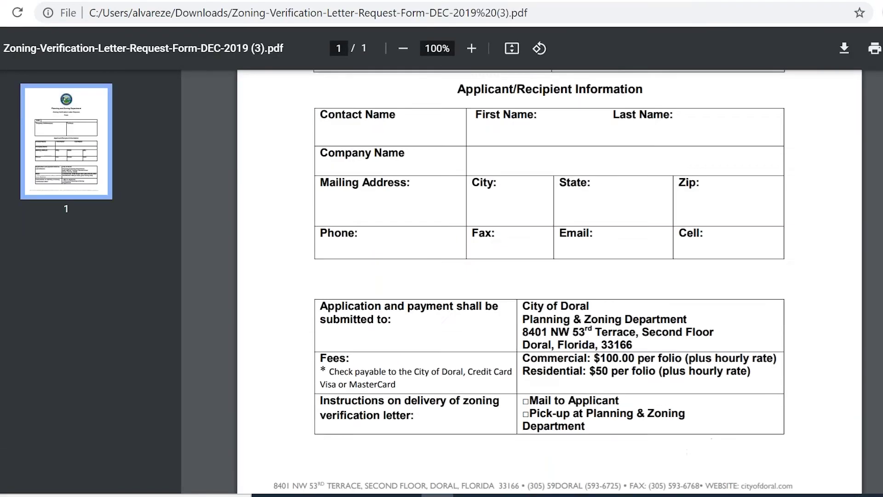
pyautogui.scroll(8, 549, 276)
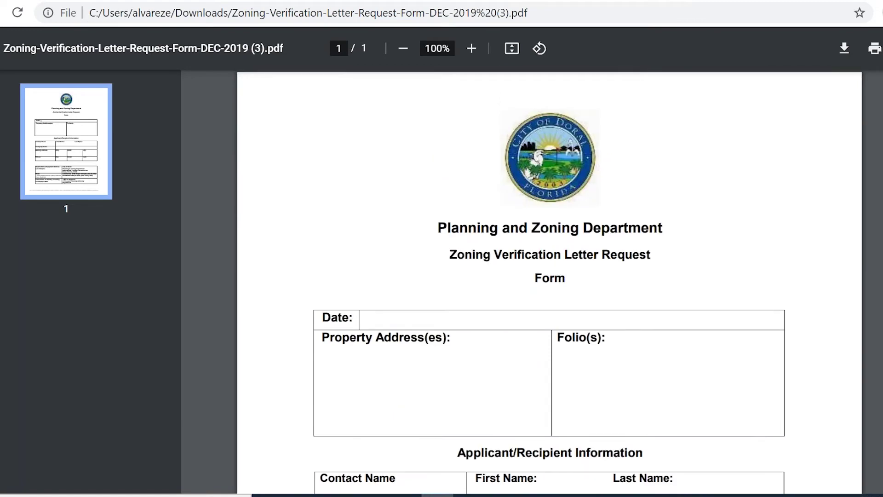
pyautogui.scroll(-3, 550, 276)
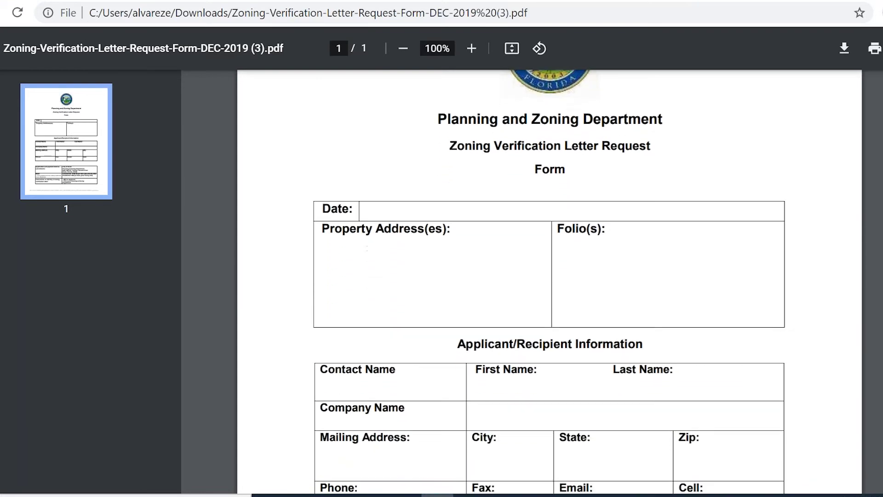
pyautogui.scroll(-1, 818, 125)
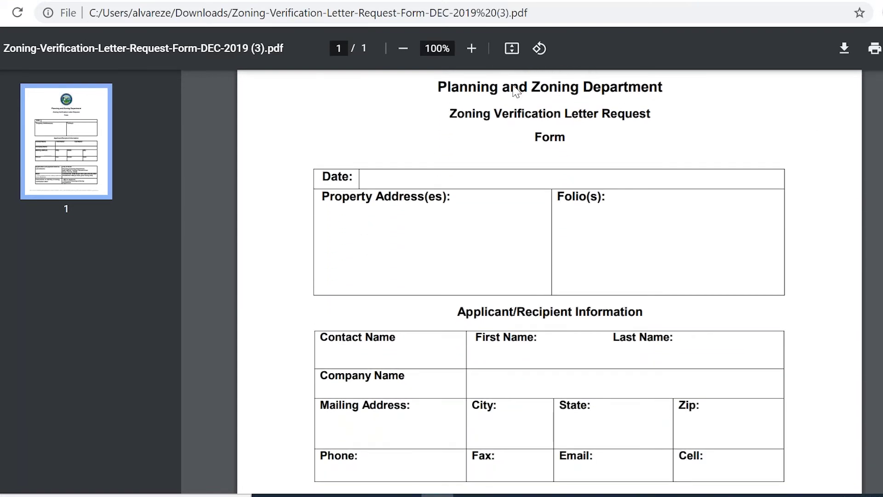
pyautogui.click(732, 496)
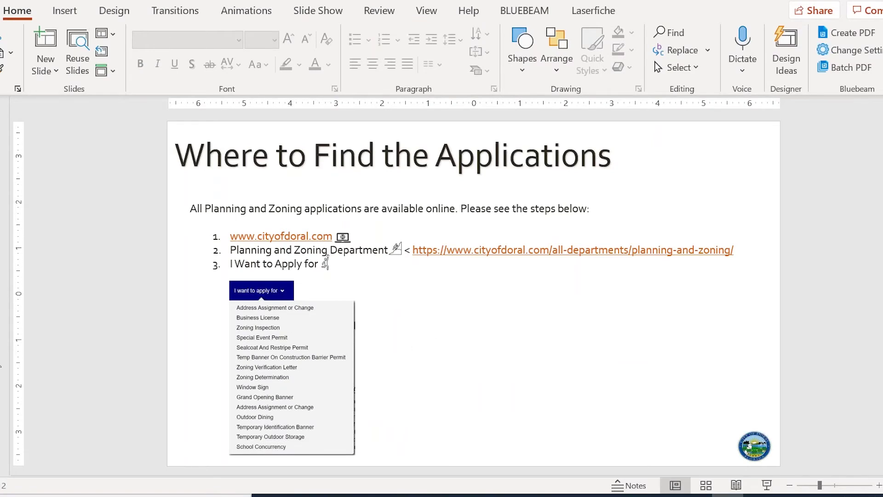
# Advance to the 'How to Apply Online' slide with its seven numbered steps
pyautogui.press('pagedown')
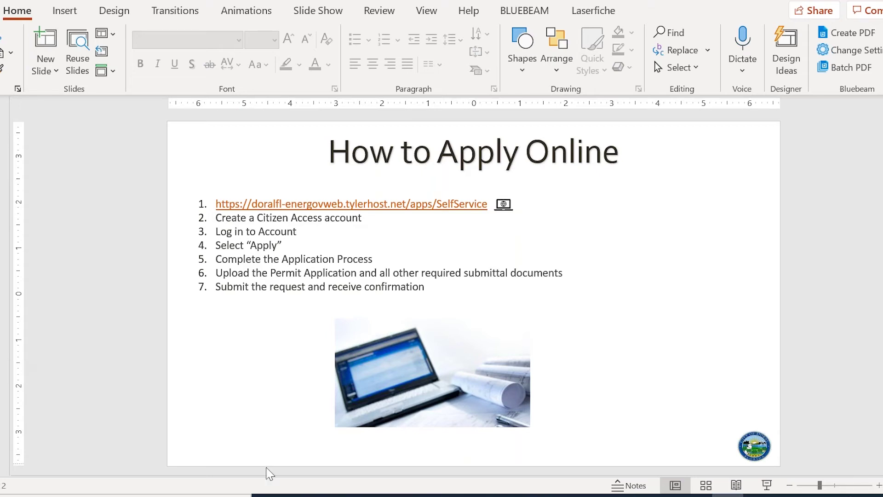
# Switch to the EnerGov Application Assistant and list all 24 plan applications
pyautogui.hotkey('alt', 'Tab')
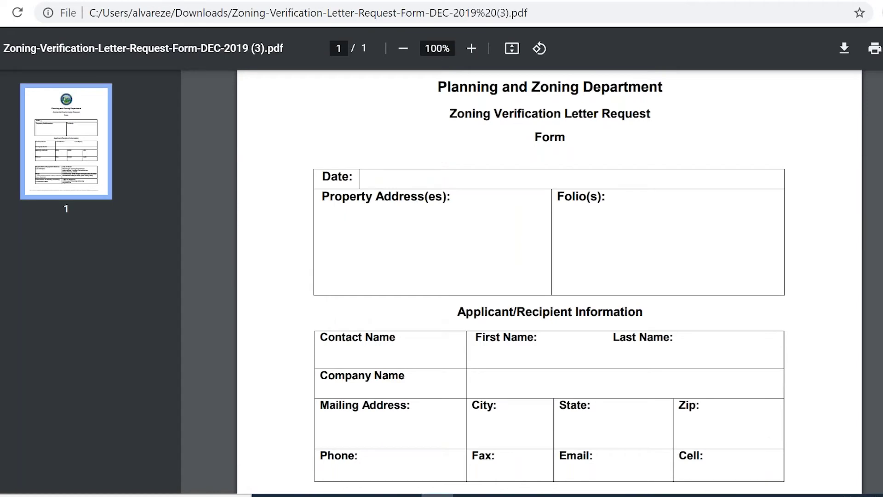
pyautogui.hotkey('alt', 'Tab')
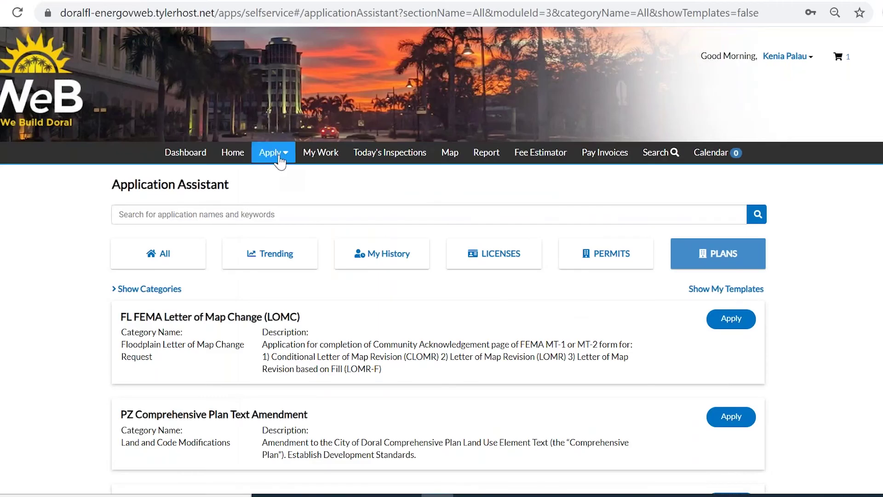
pyautogui.click(278, 159)
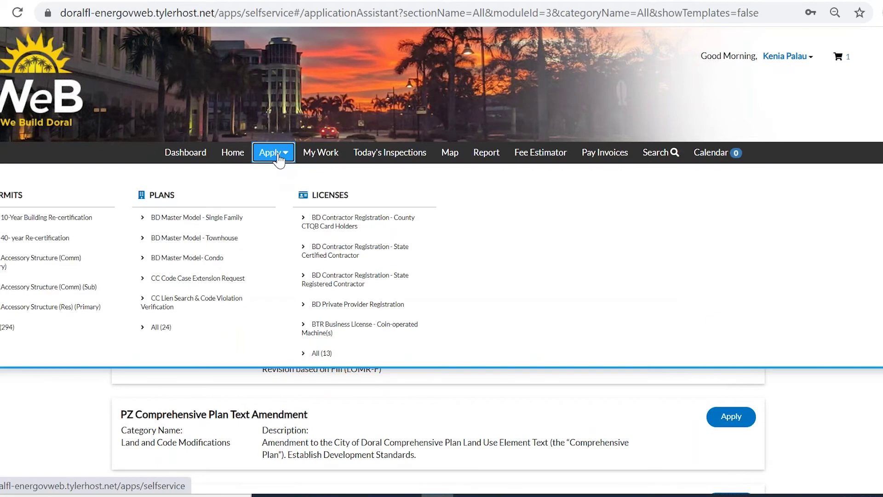
pyautogui.click(179, 335)
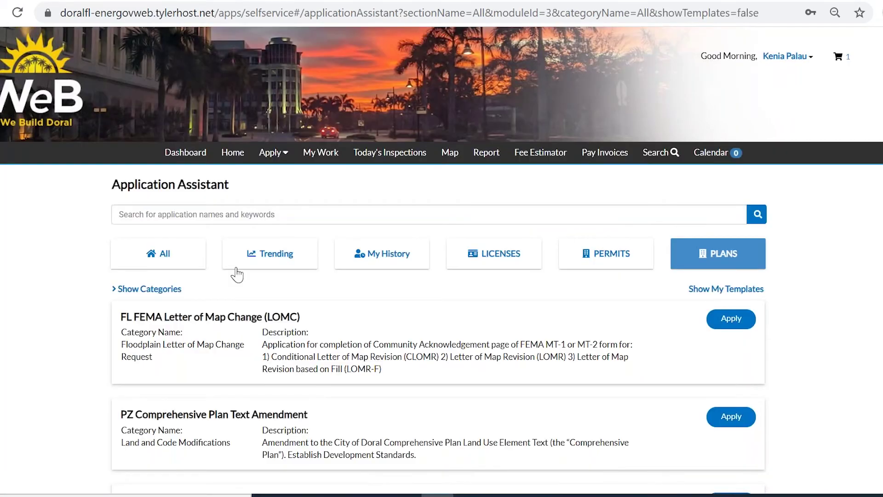
# Search 'verif', pick PZ Zoning Verification Letter, and start its application
pyautogui.click(252, 220)
pyautogui.write('verif')
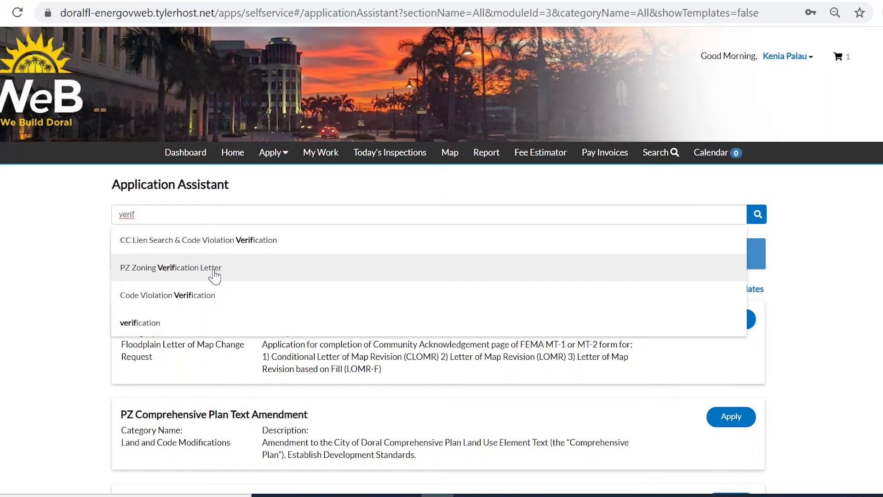
pyautogui.click(215, 272)
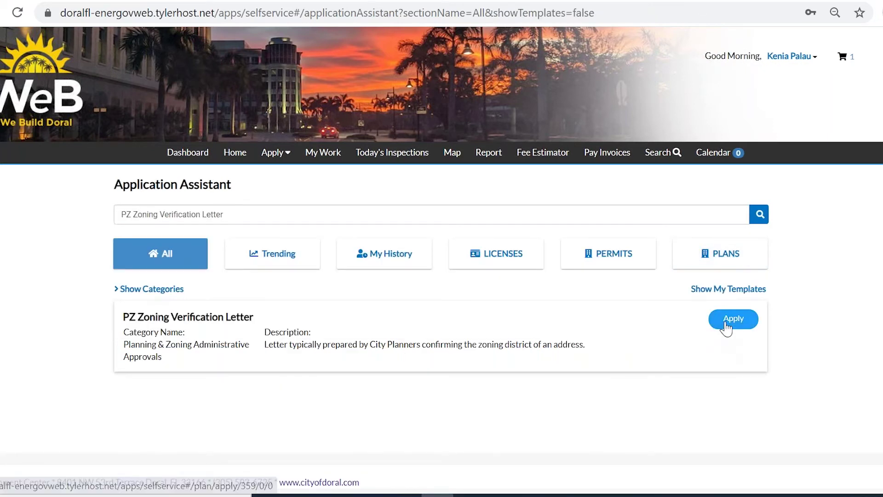
pyautogui.click(730, 324)
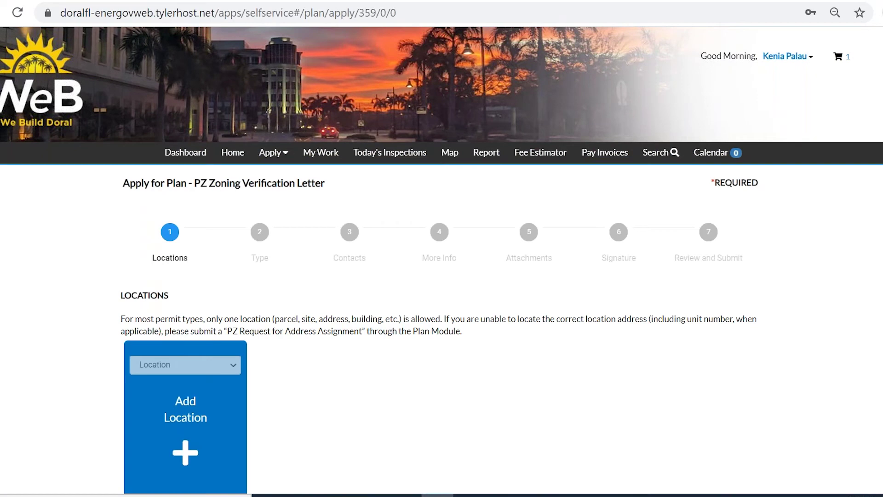
pyautogui.scroll(-2, 158, 414)
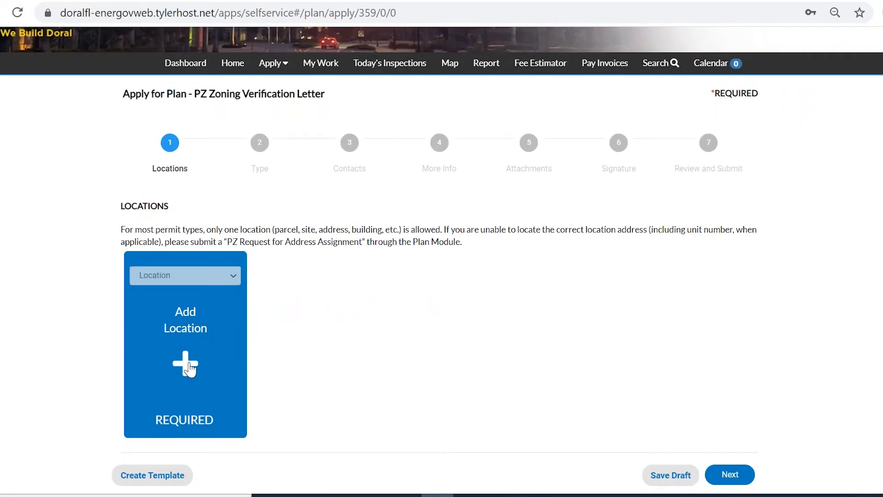
pyautogui.click(187, 364)
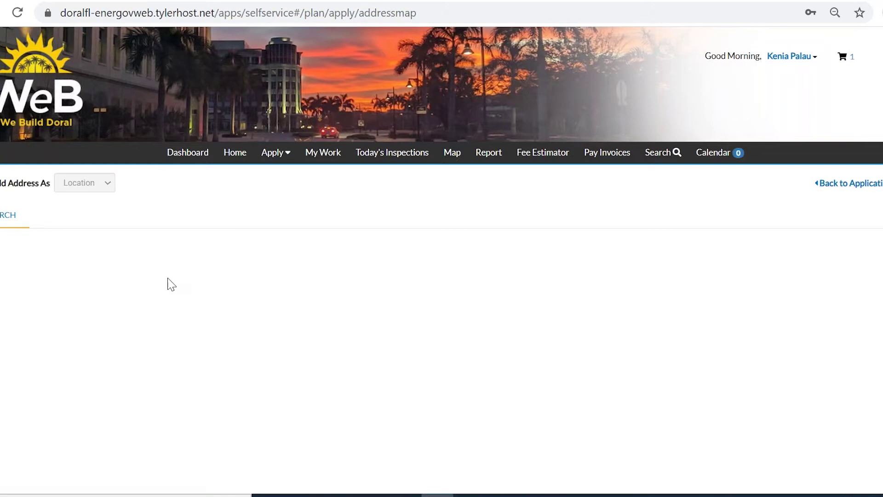
pyautogui.click(97, 254)
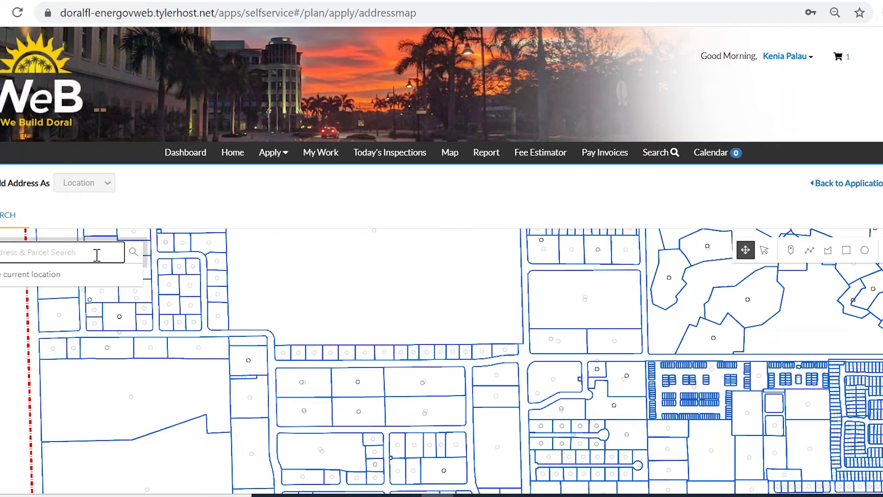
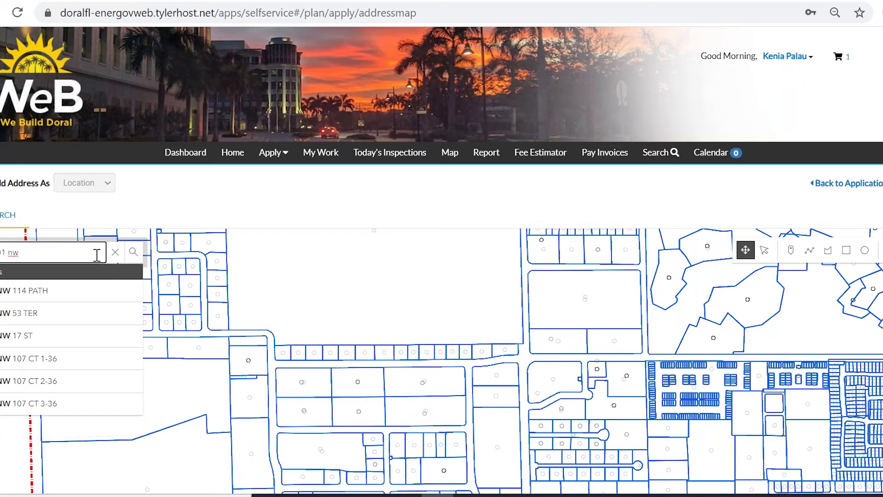
pyautogui.click(59, 293)
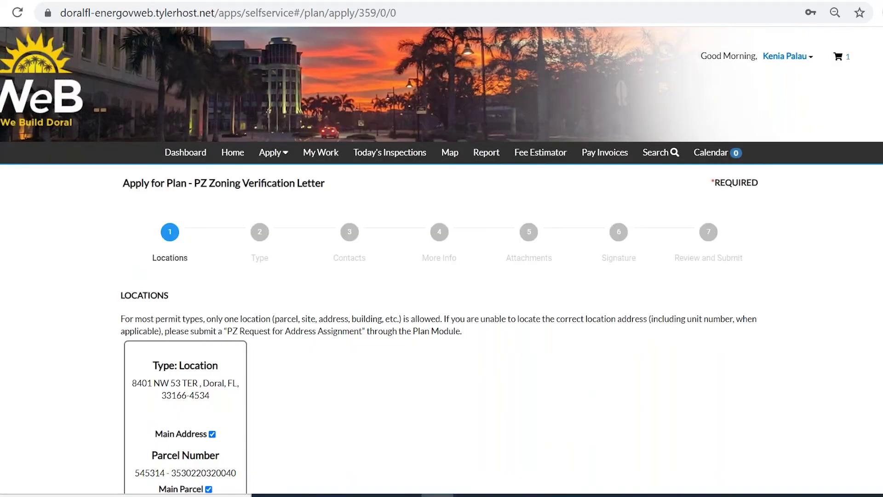
pyautogui.scroll(-3, 490, 338)
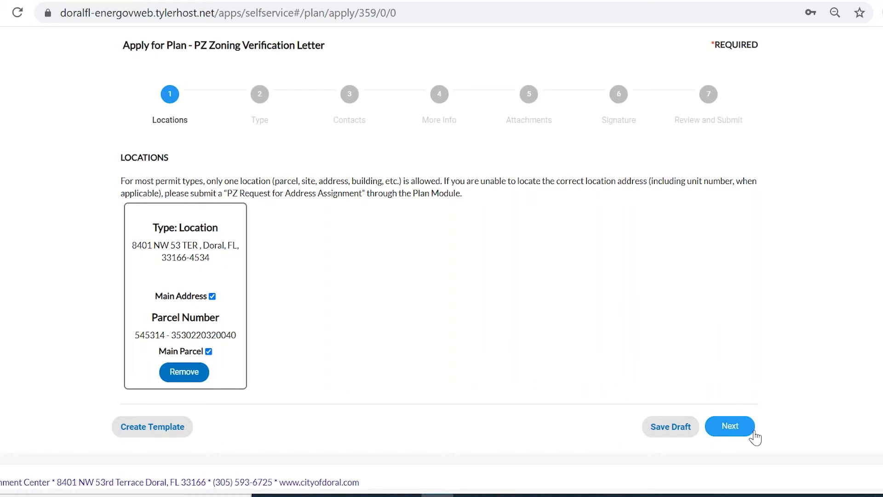
pyautogui.click(739, 434)
pyautogui.click(730, 425)
pyautogui.click(327, 397)
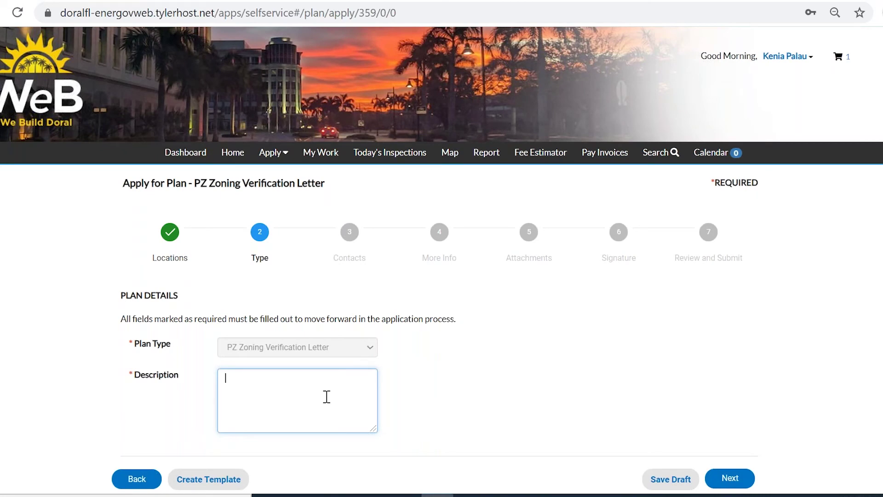
pyautogui.write('Reqiest')
pyautogui.press('BackSpace')
pyautogui.press('BackSpace')
pyautogui.press('BackSpace')
pyautogui.write('uesting a zoning verification')
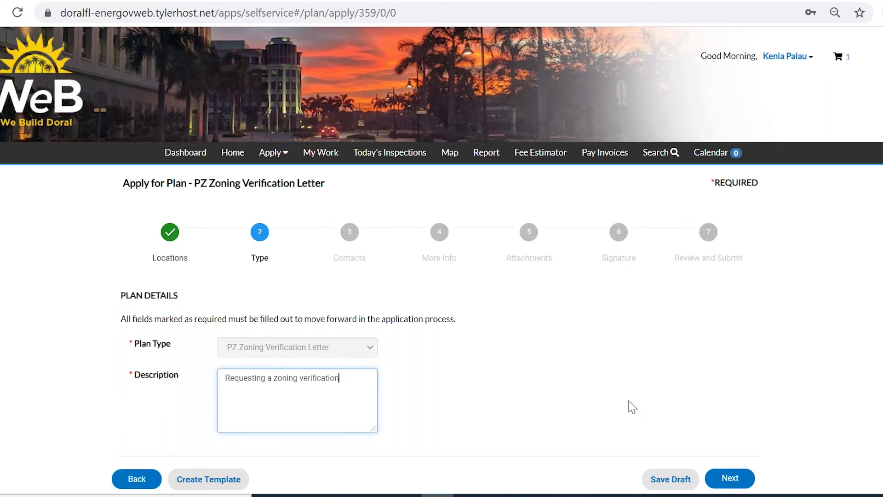
pyautogui.click(729, 478)
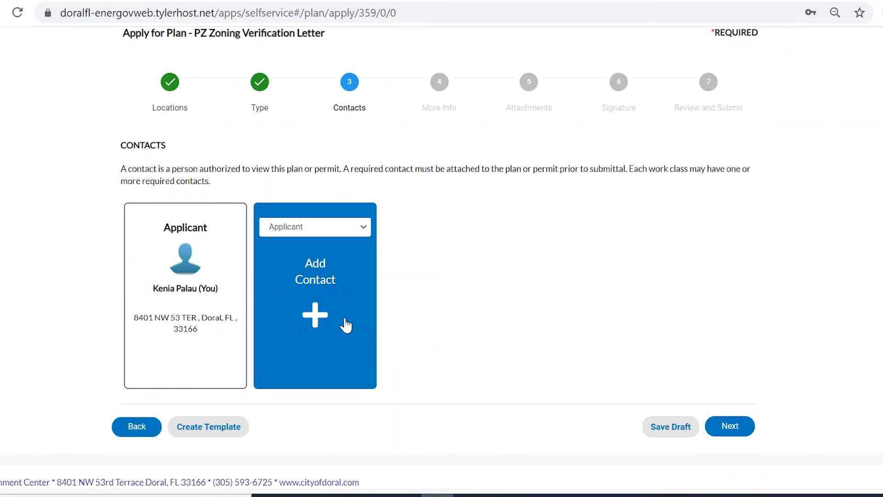
# Check the contact role list but leave Applicant as the sole contact
pyautogui.click(353, 226)
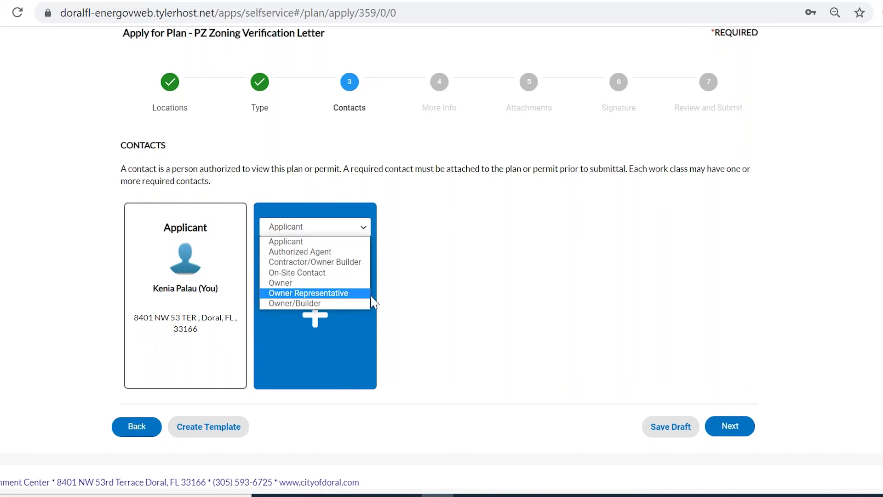
pyautogui.click(684, 307)
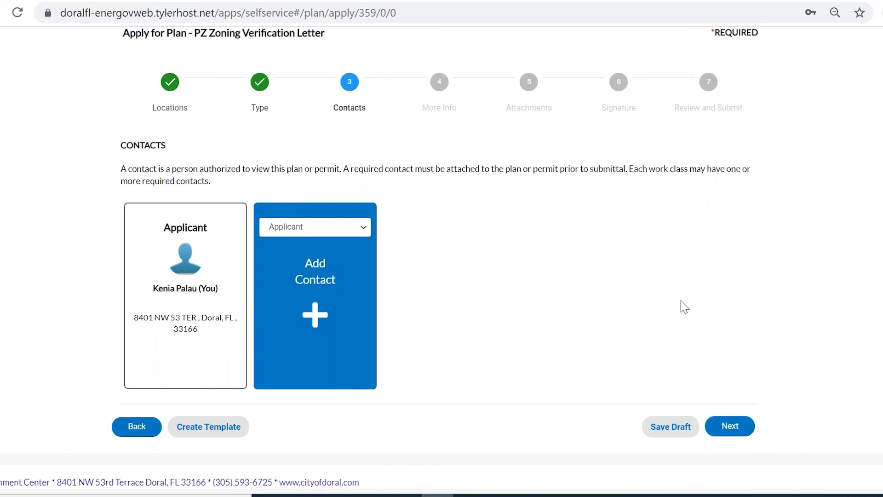
# On More Info, answer No to a mailed copy and choose Commecial/Industrial/Mixed Use
pyautogui.click(746, 434)
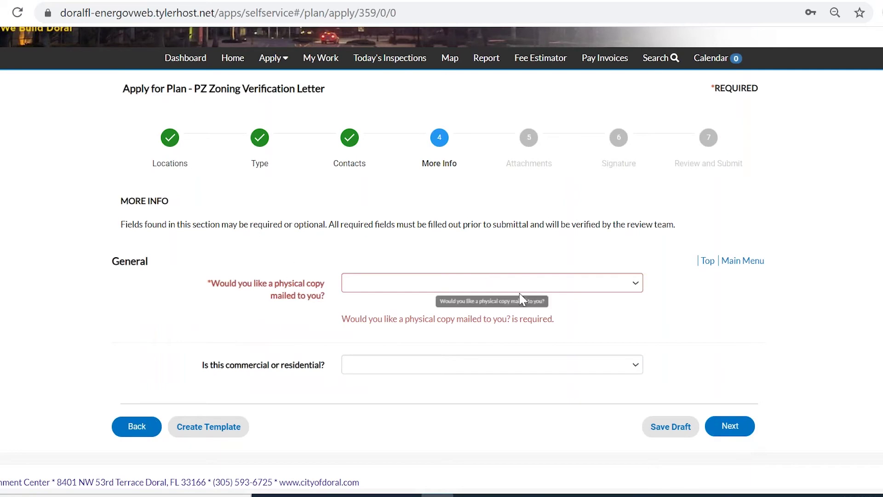
pyautogui.click(408, 289)
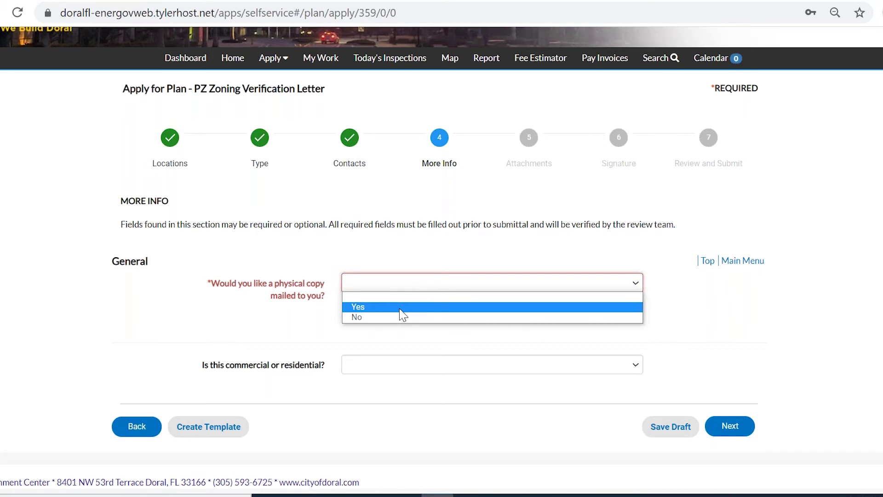
pyautogui.click(388, 317)
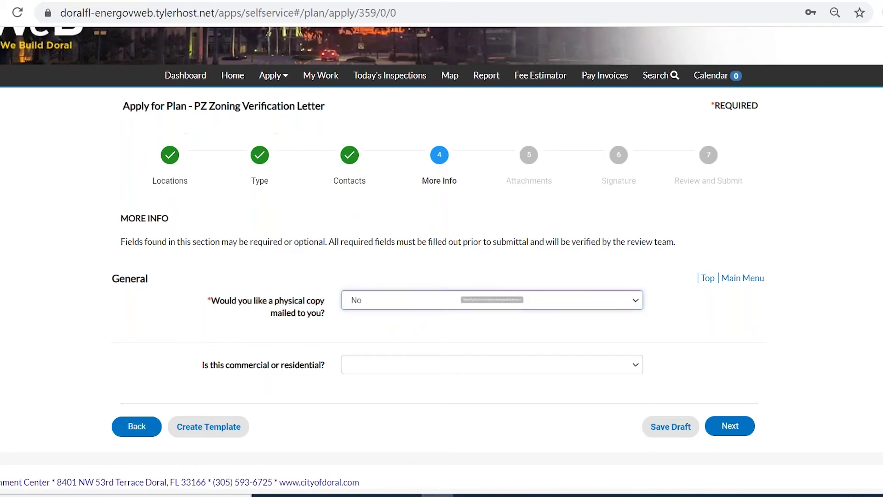
pyautogui.click(417, 371)
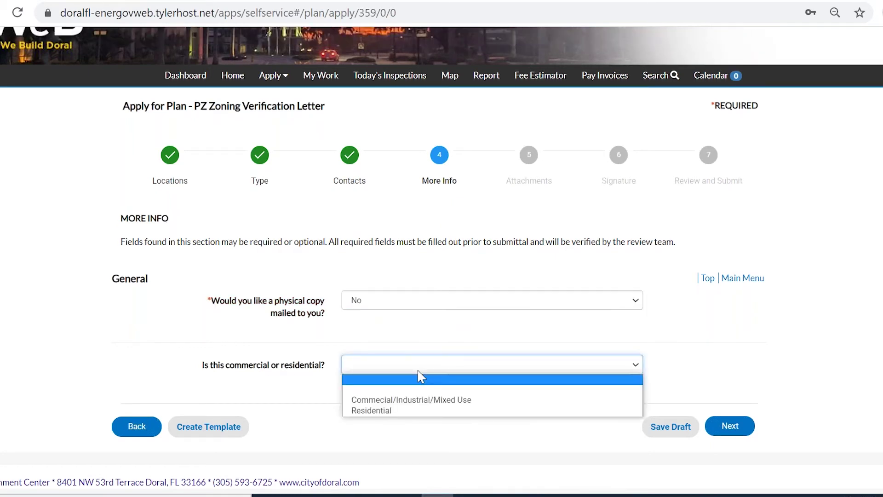
pyautogui.click(433, 403)
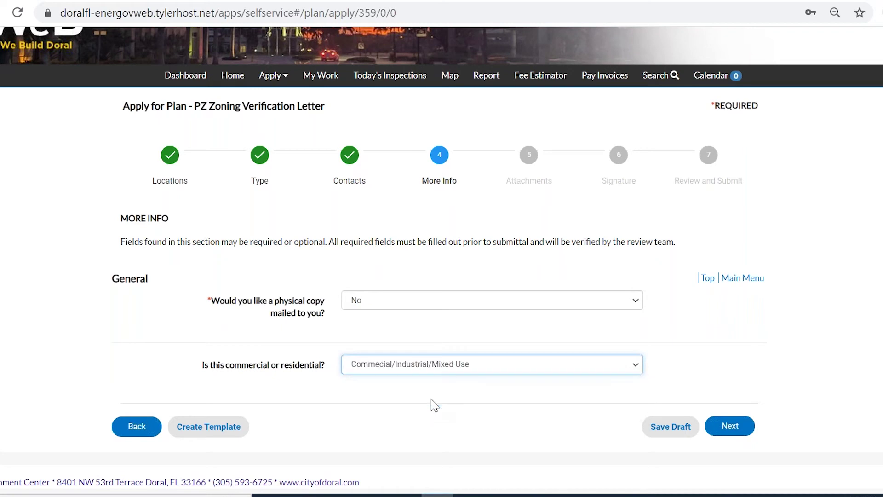
pyautogui.click(738, 430)
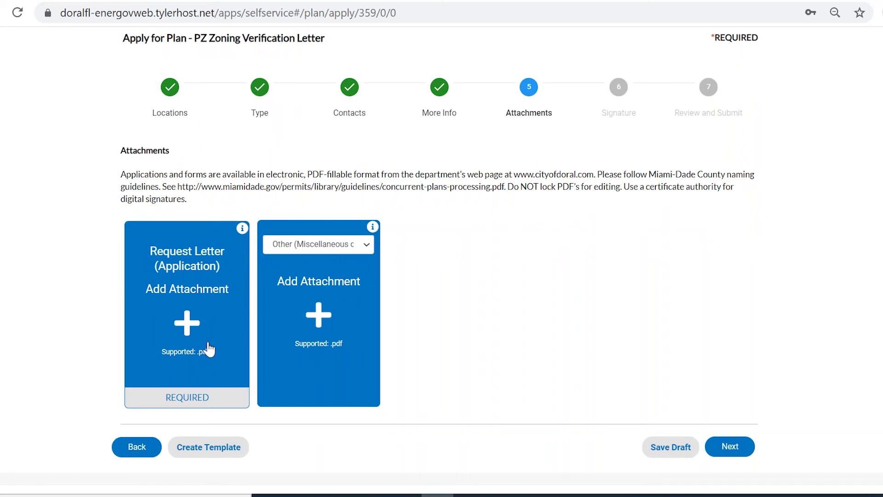
pyautogui.click(365, 250)
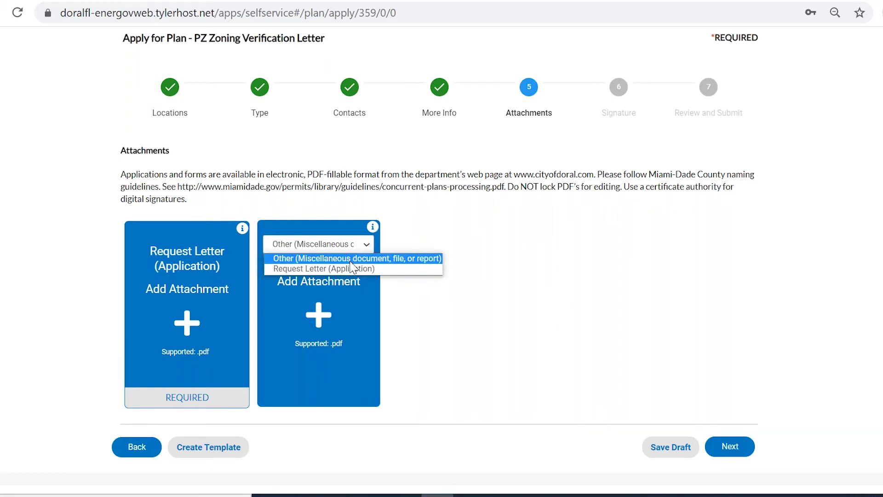
pyautogui.click(470, 216)
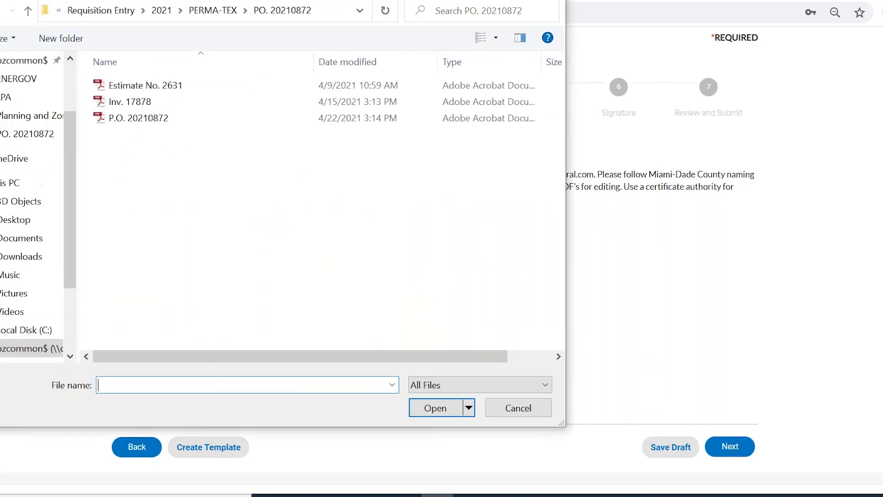
pyautogui.click(24, 352)
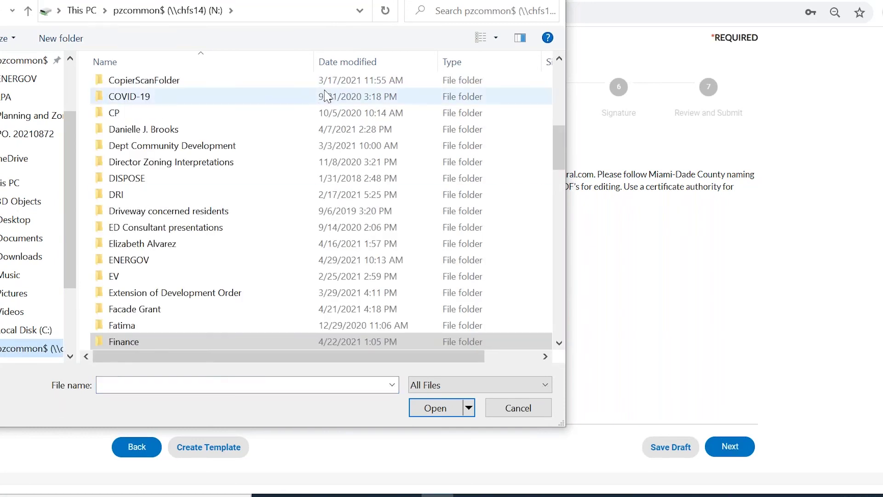
pyautogui.click(353, 65)
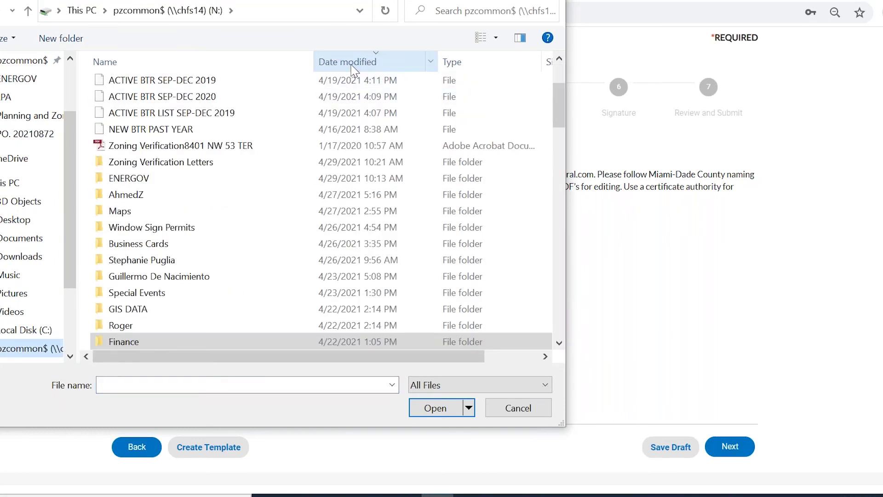
pyautogui.click(215, 151)
pyautogui.doubleClick(215, 151)
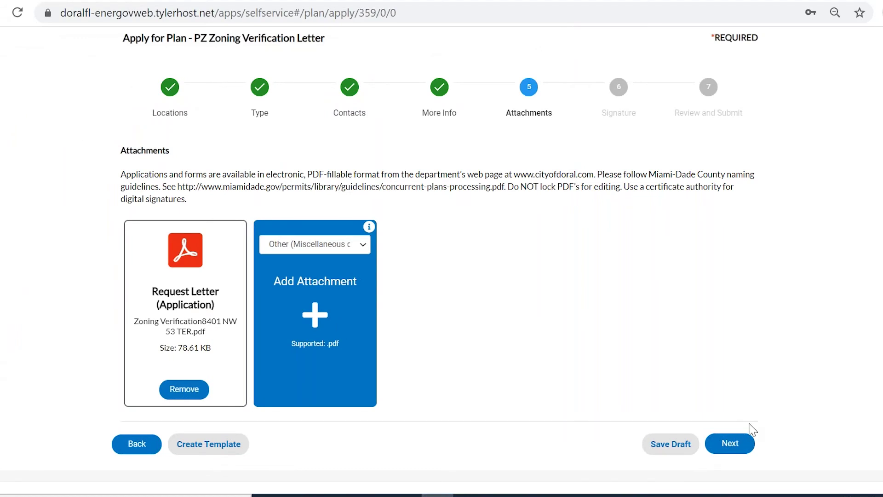
# On the Signature step, enter the applicant's full name in the consent field
pyautogui.click(748, 453)
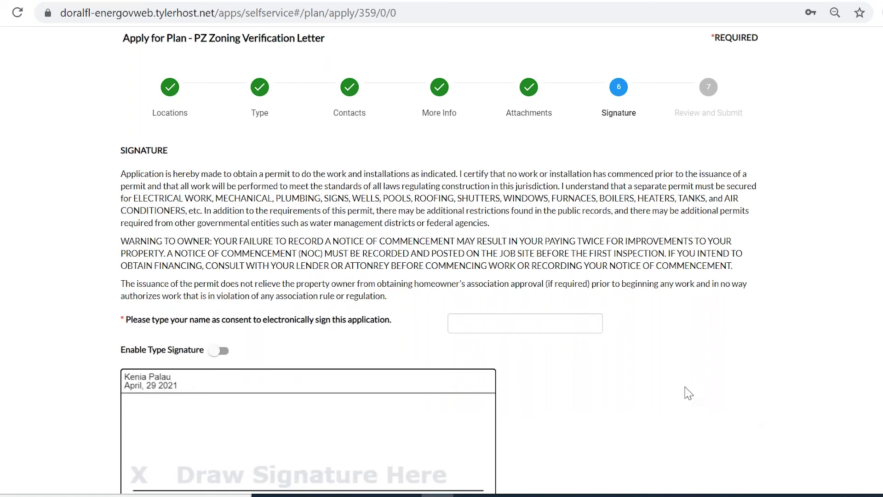
pyautogui.click(508, 326)
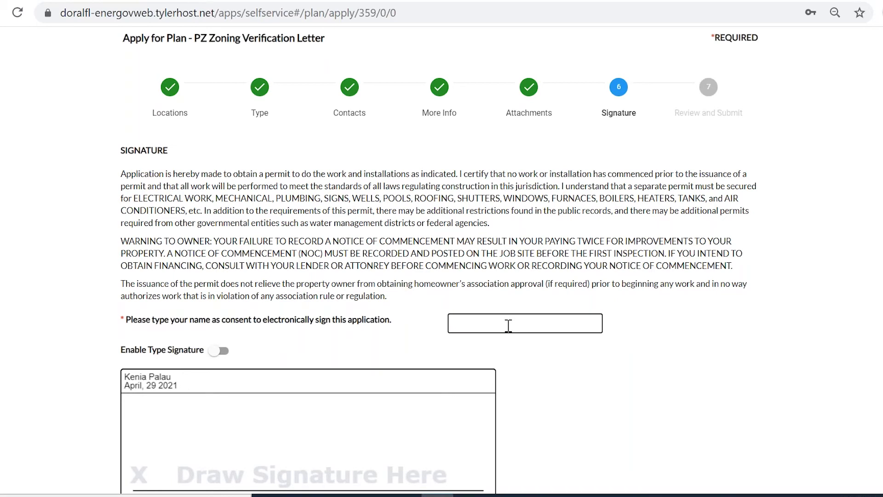
# Enable Type Signature, type the applicant's name, and continue to Review and Submit
pyautogui.click(216, 351)
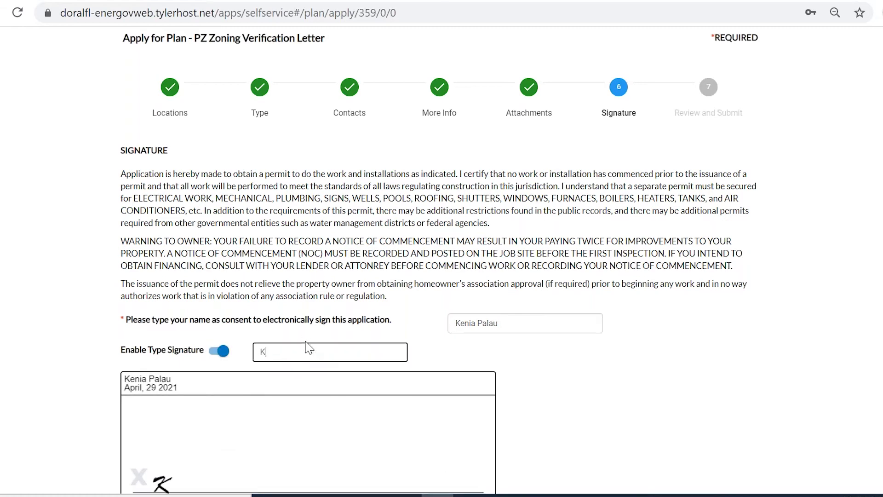
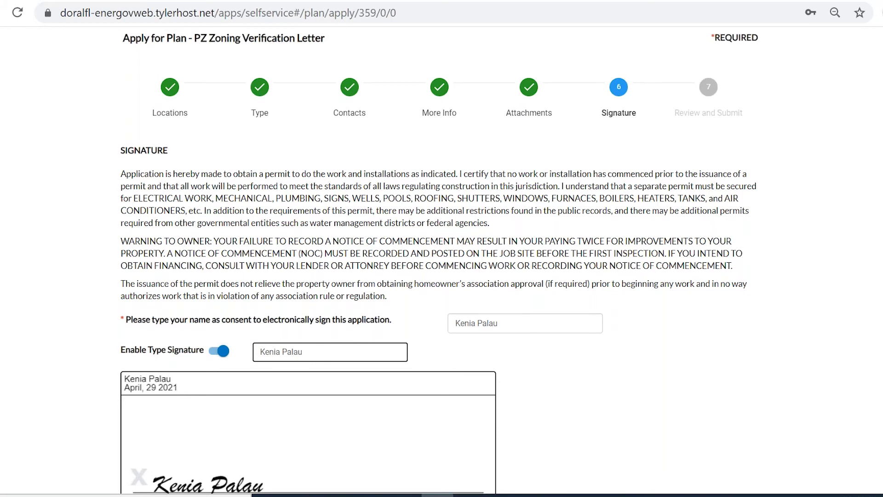
pyautogui.scroll(-4, 837, 338)
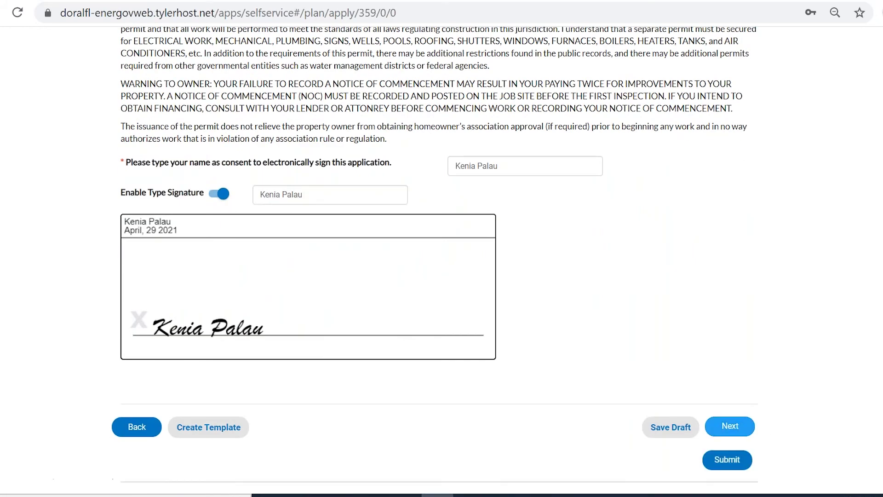
pyautogui.click(739, 429)
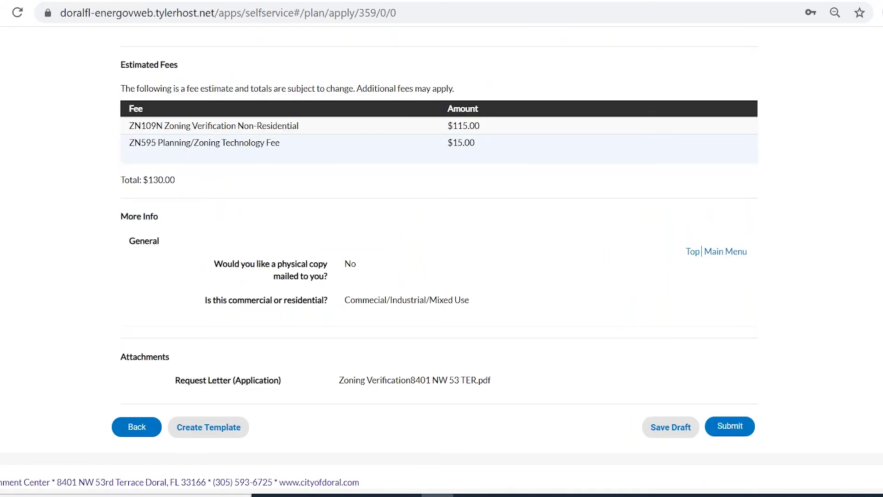
pyautogui.scroll(10, 442, 257)
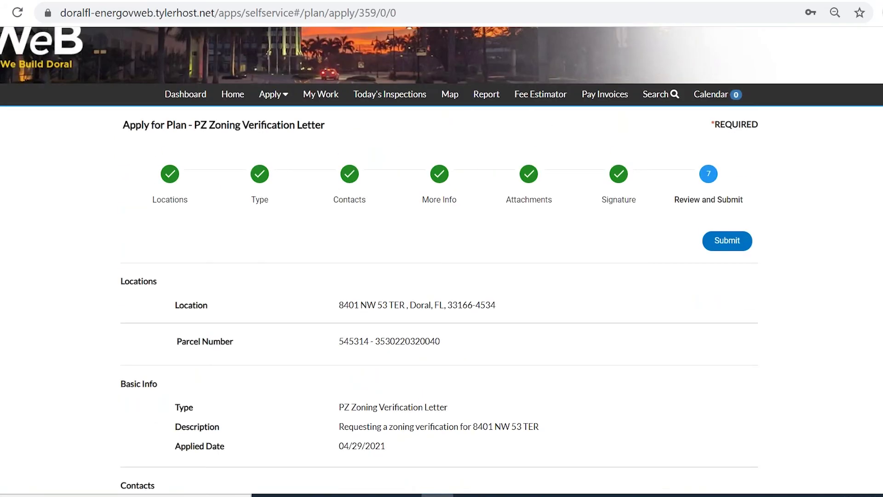
pyautogui.scroll(-4, 441, 258)
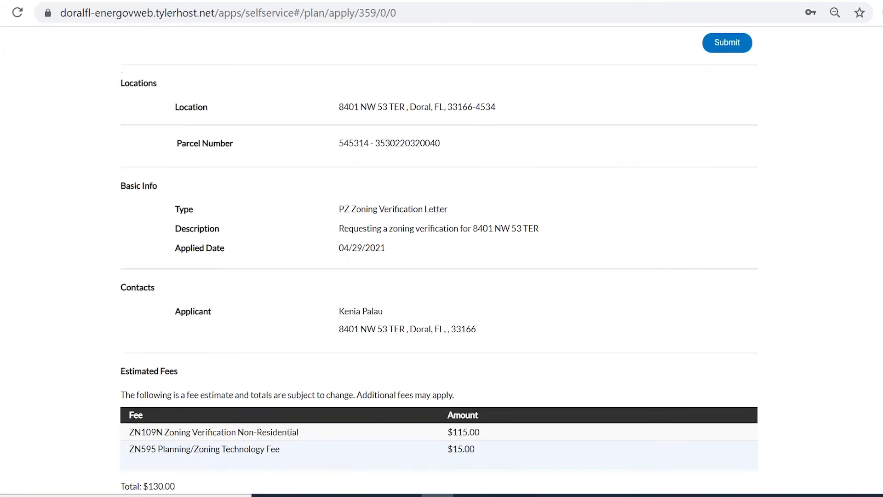
pyautogui.scroll(-2, 440, 258)
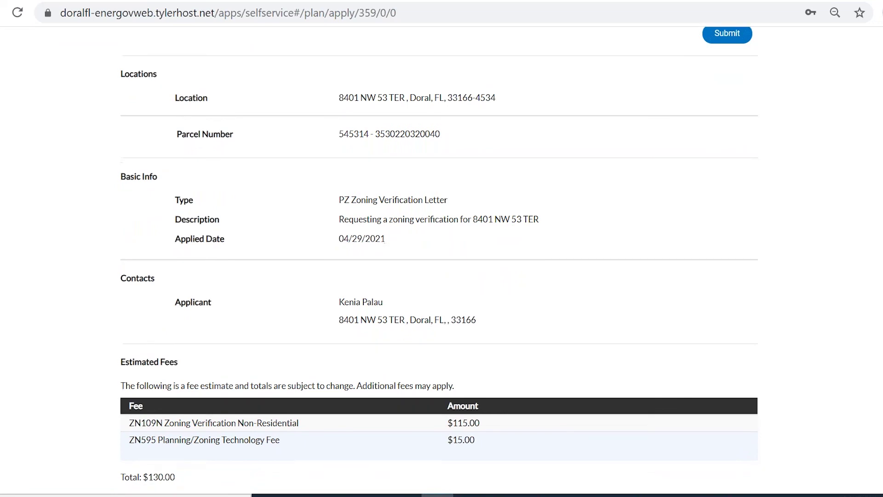
pyautogui.scroll(-2, 440, 258)
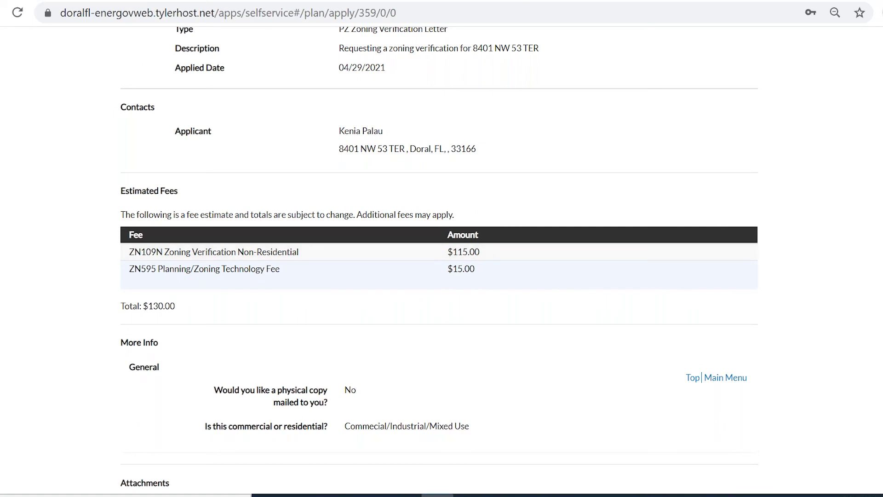
pyautogui.scroll(-2, 439, 260)
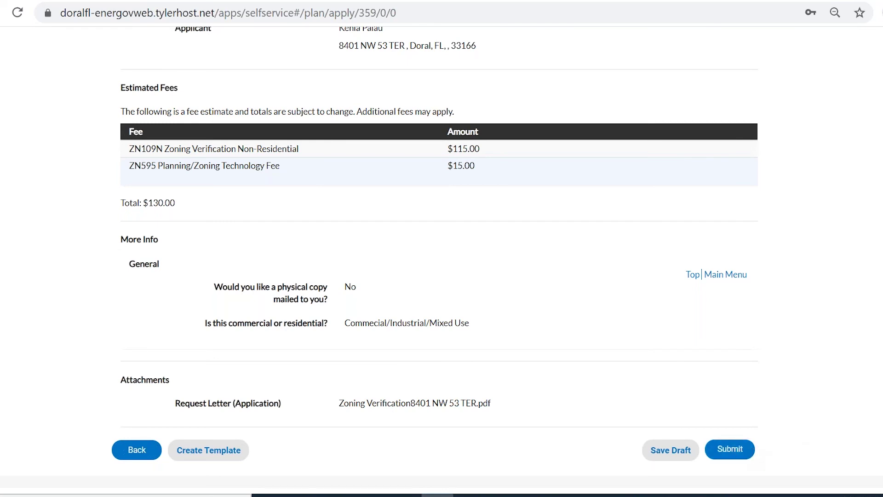
pyautogui.press('Home')
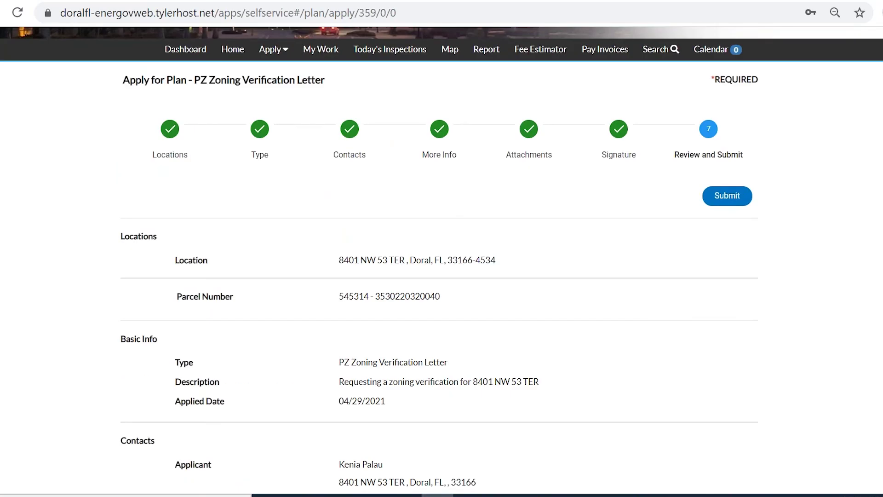
pyautogui.scroll(2, 429, 300)
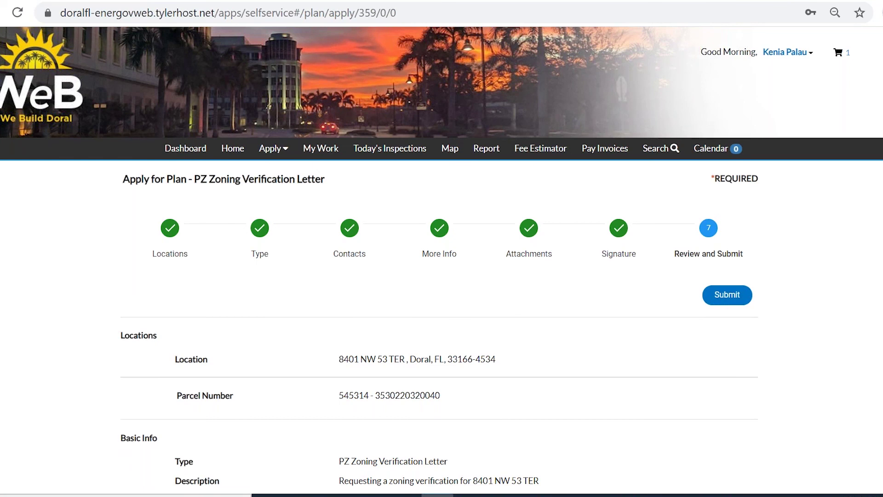
pyautogui.press('pagedown')
pyautogui.press('Home')
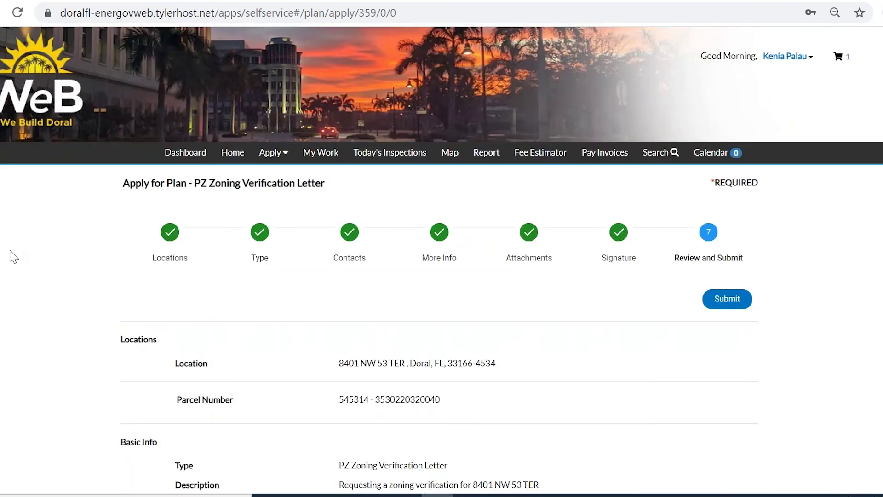
pyautogui.click(189, 158)
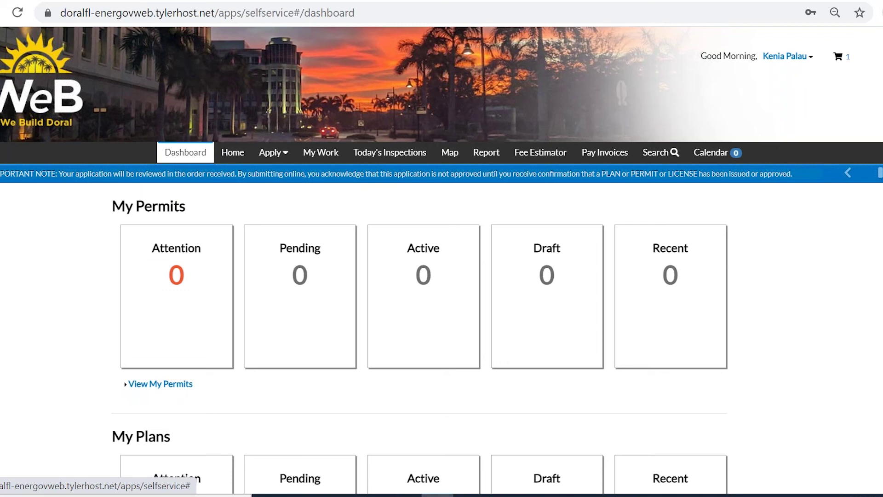
pyautogui.scroll(-6, 420, 260)
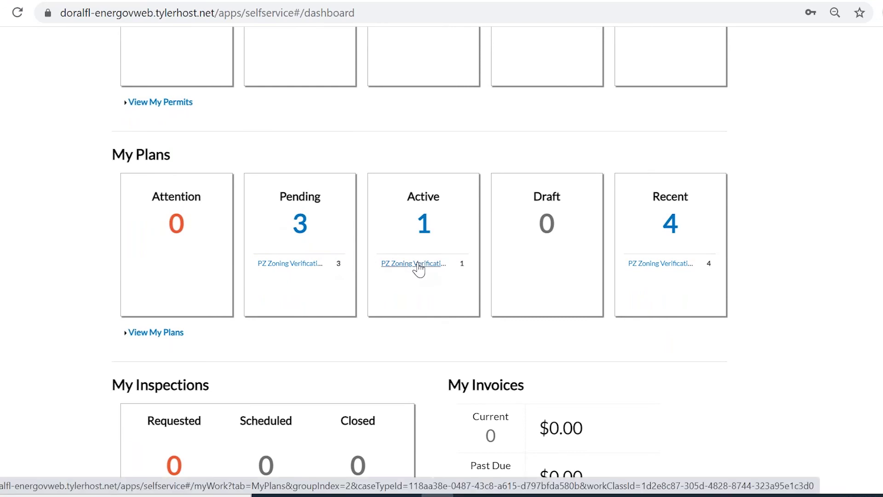
pyautogui.click(301, 265)
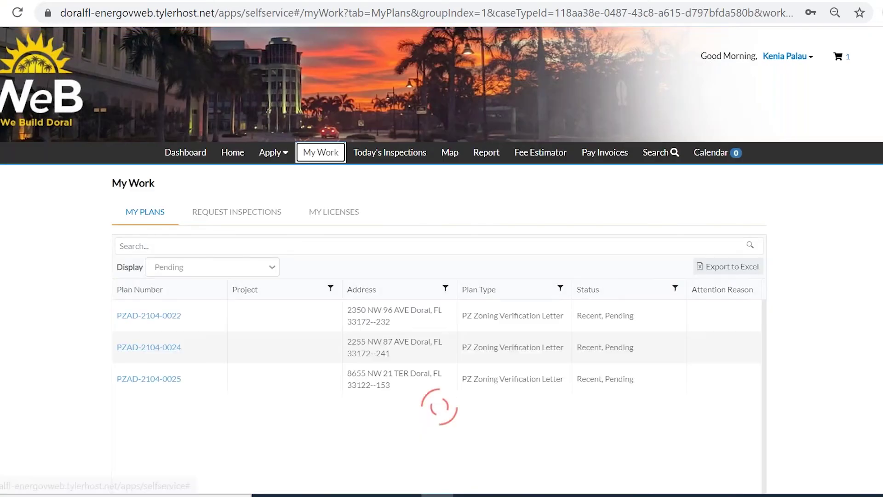
pyautogui.scroll(-2, 442, 276)
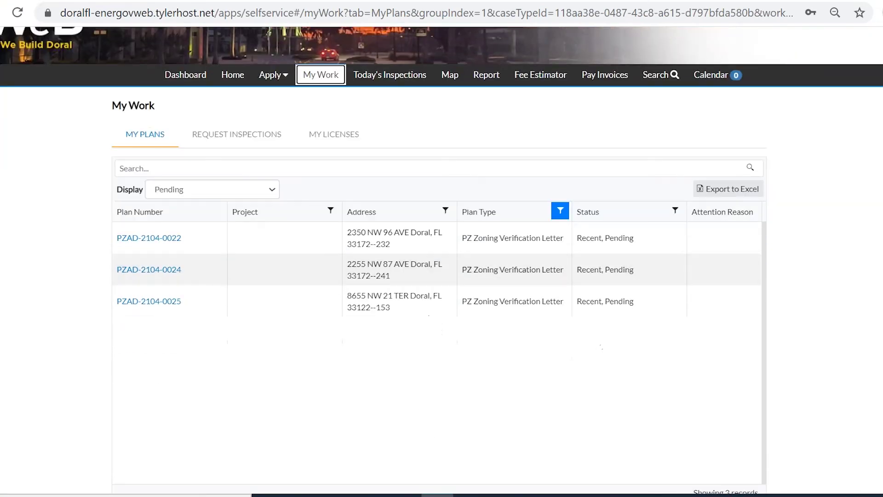
pyautogui.click(122, 301)
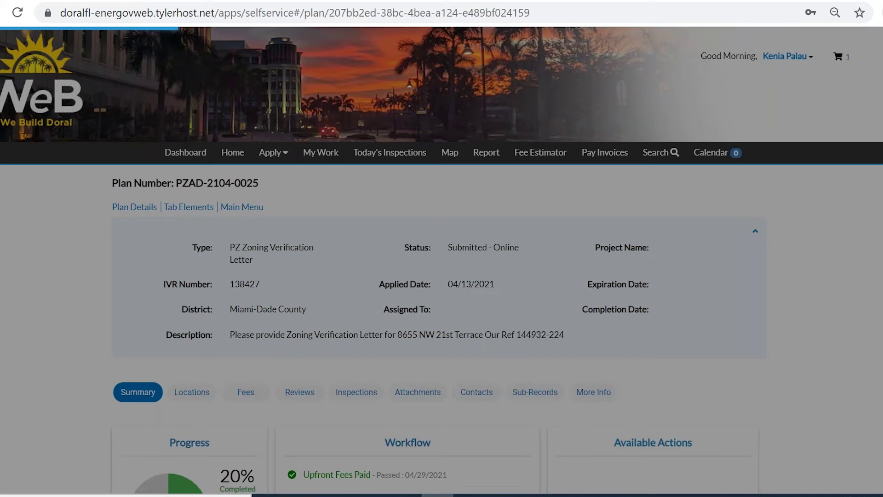
pyautogui.scroll(-3, 441, 260)
pyautogui.scroll(-3, 442, 260)
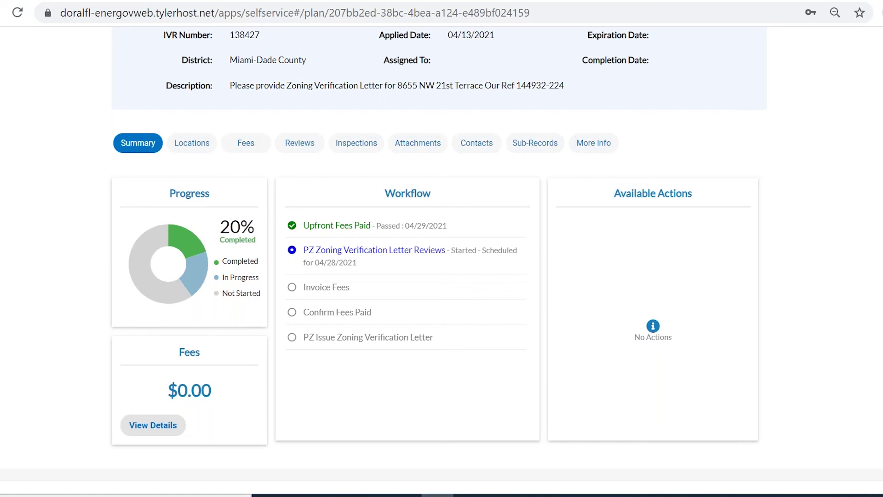
pyautogui.scroll(5, 276, 184)
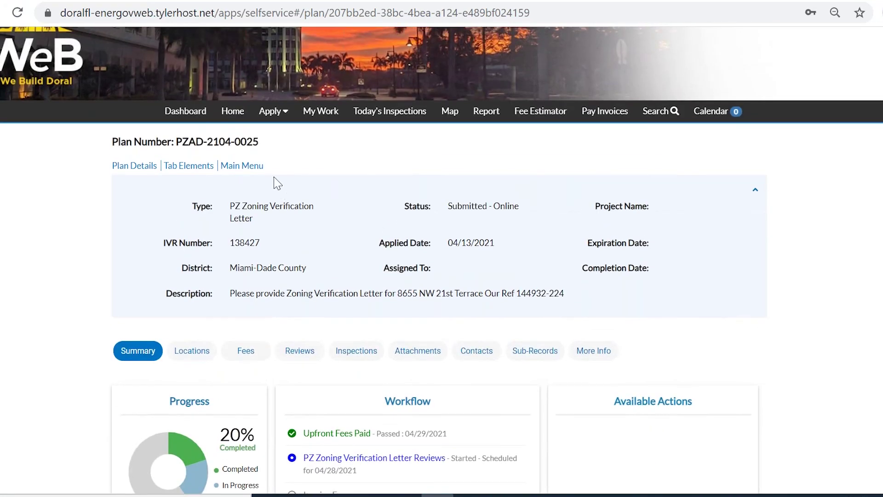
pyautogui.click(189, 119)
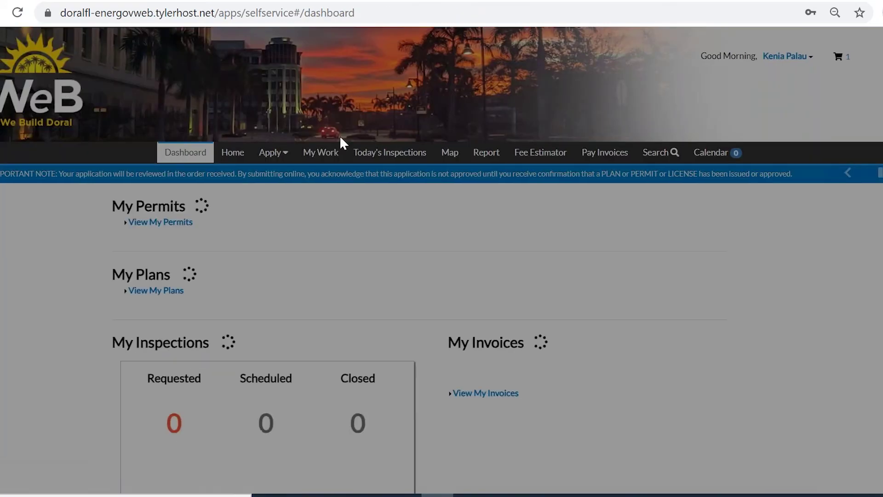
pyautogui.scroll(-6, 423, 254)
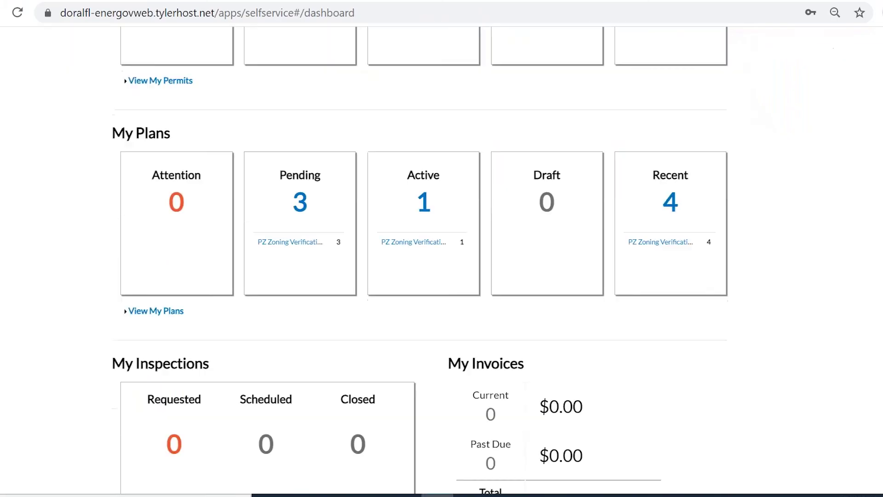
pyautogui.click(413, 242)
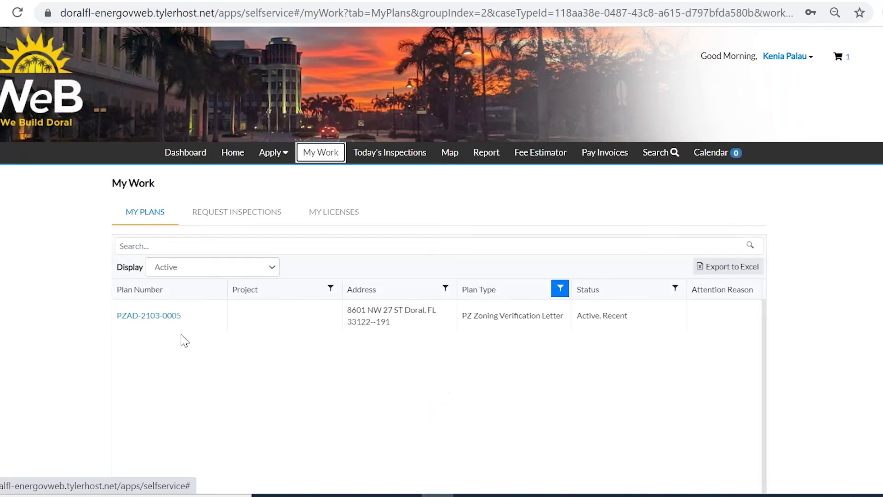
pyautogui.click(163, 316)
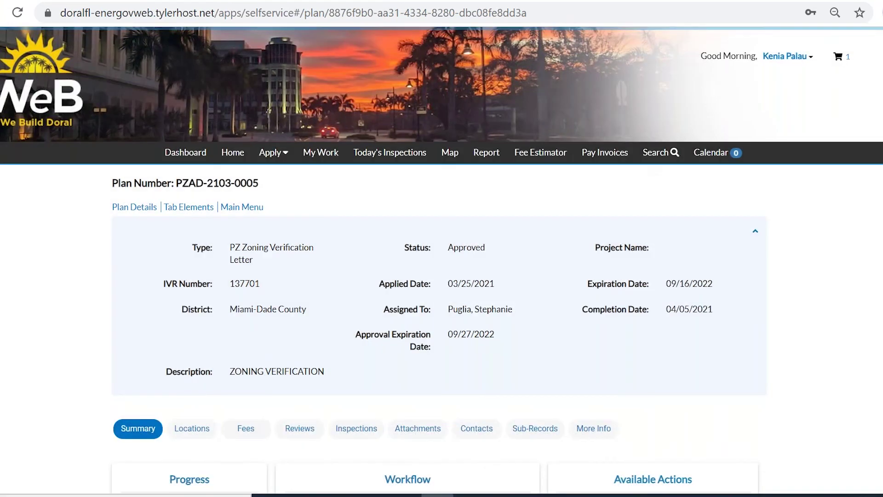
pyautogui.scroll(-5, 441, 260)
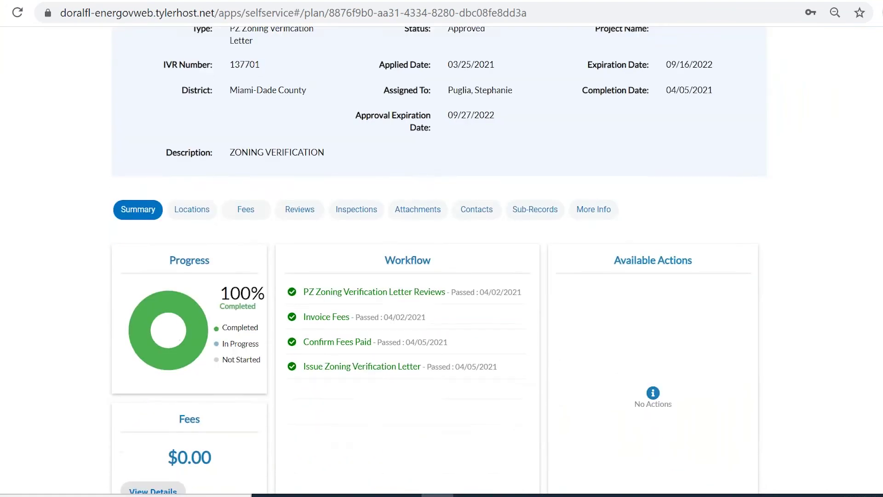
pyautogui.scroll(3, 441, 260)
pyautogui.scroll(-2, 442, 259)
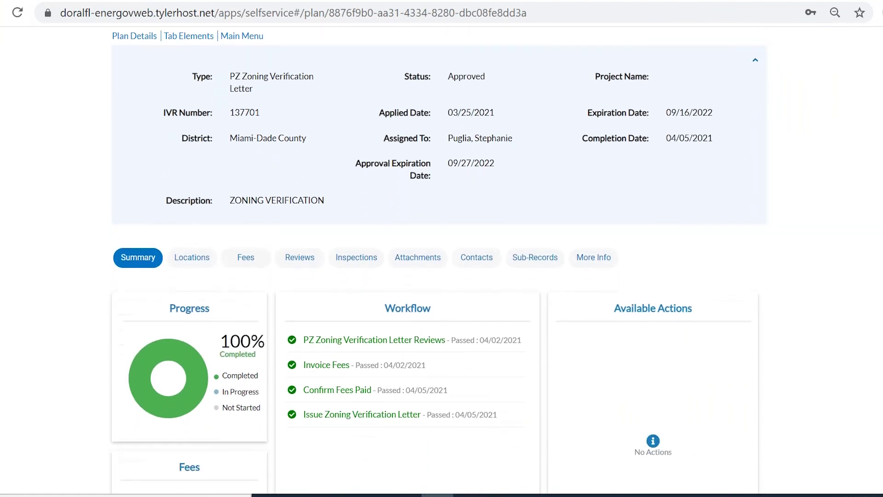
pyautogui.scroll(-1, 441, 260)
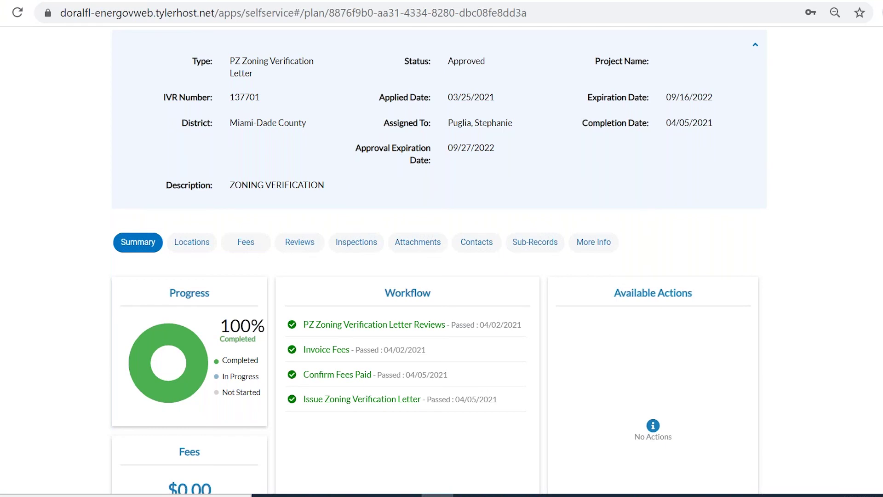
pyautogui.scroll(-3, 439, 260)
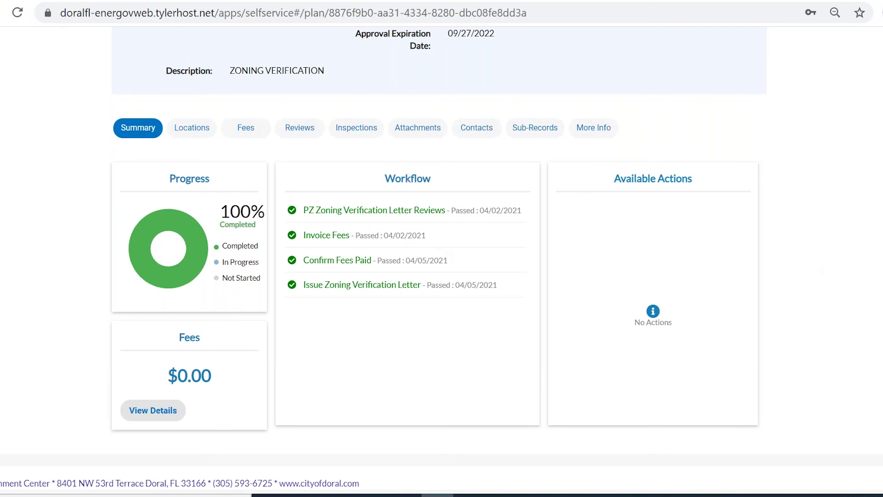
pyautogui.scroll(-1, 441, 248)
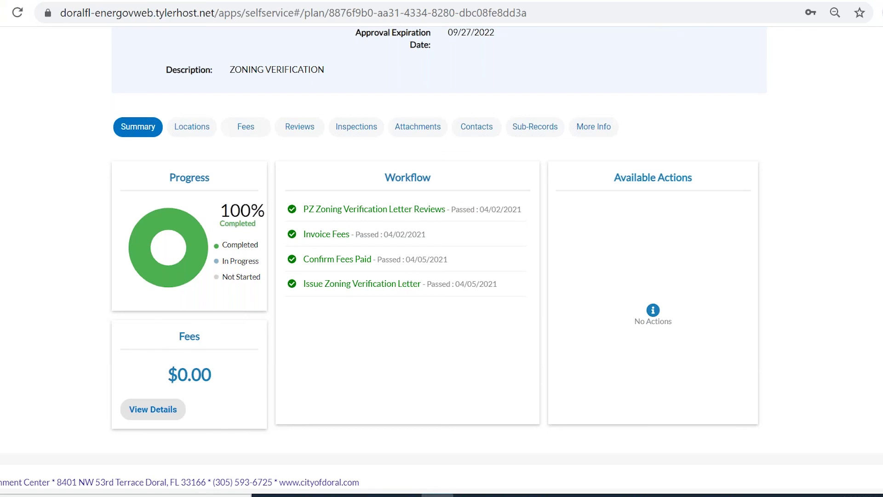
pyautogui.scroll(3, 340, 232)
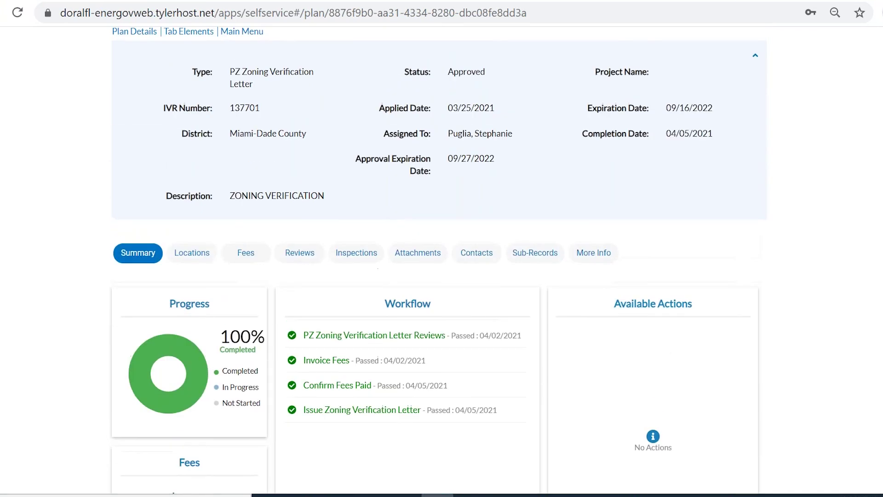
pyautogui.click(422, 262)
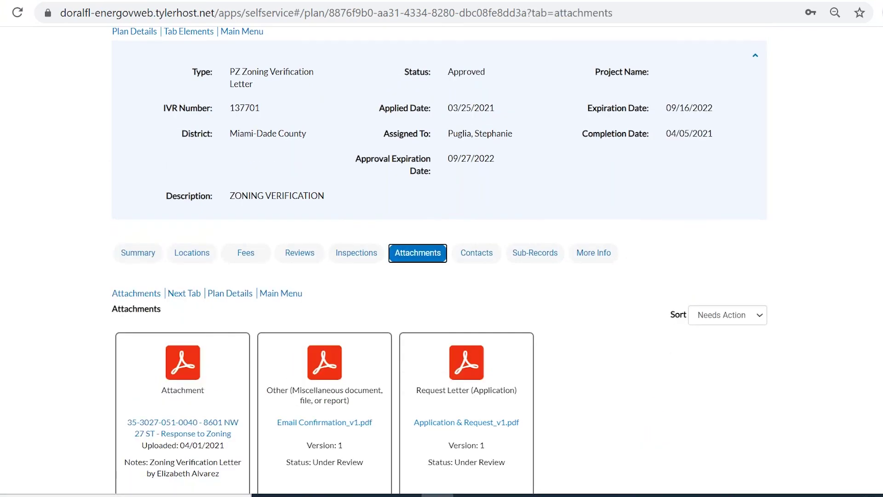
pyautogui.scroll(-2, 525, 292)
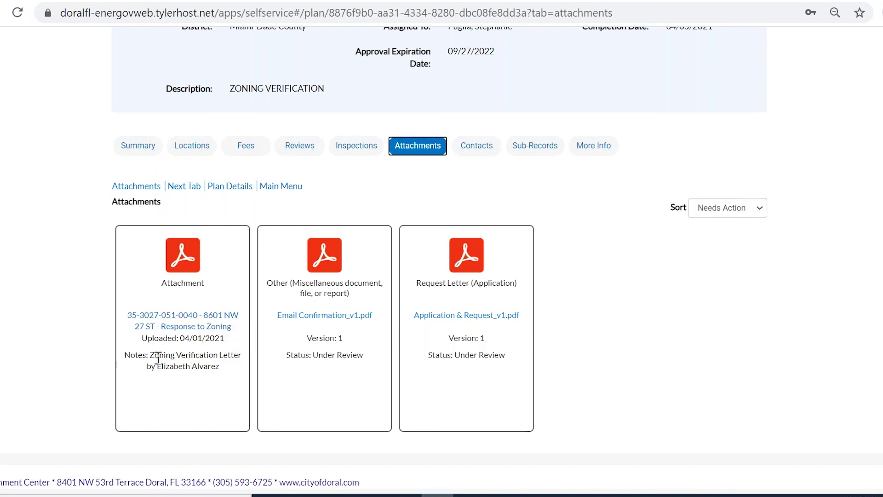
pyautogui.moveTo(150, 355); pyautogui.dragTo(223, 367)
pyautogui.click(231, 379)
pyautogui.click(187, 327)
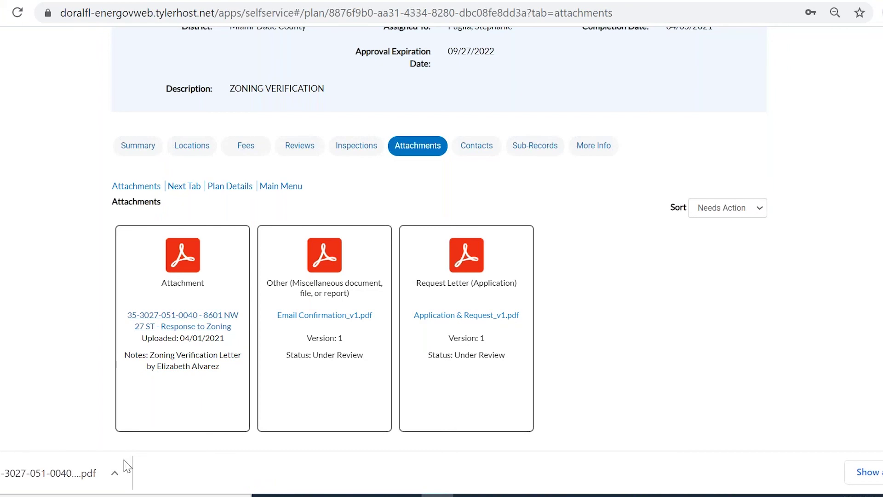
pyautogui.click(57, 472)
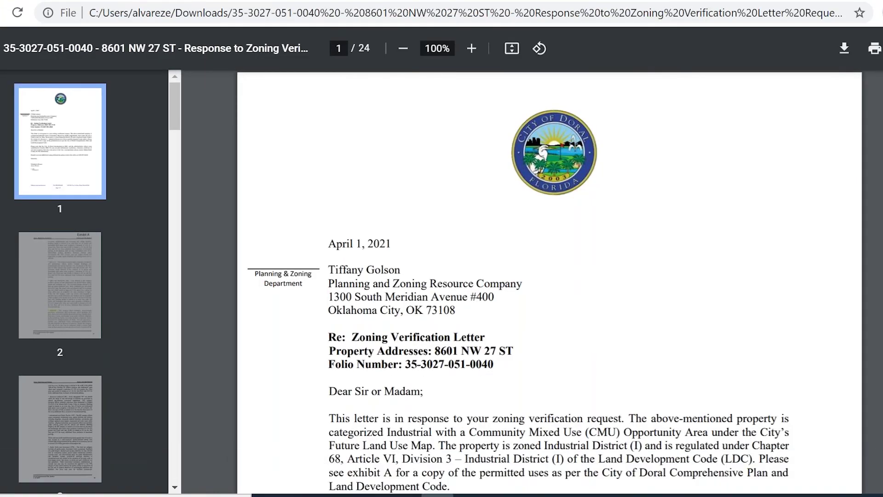
# Scroll through the 24-page letter PDF, then close it to return to Attachments
pyautogui.scroll(-10, 550, 281)
pyautogui.scroll(10, 550, 280)
pyautogui.scroll(-6, 550, 280)
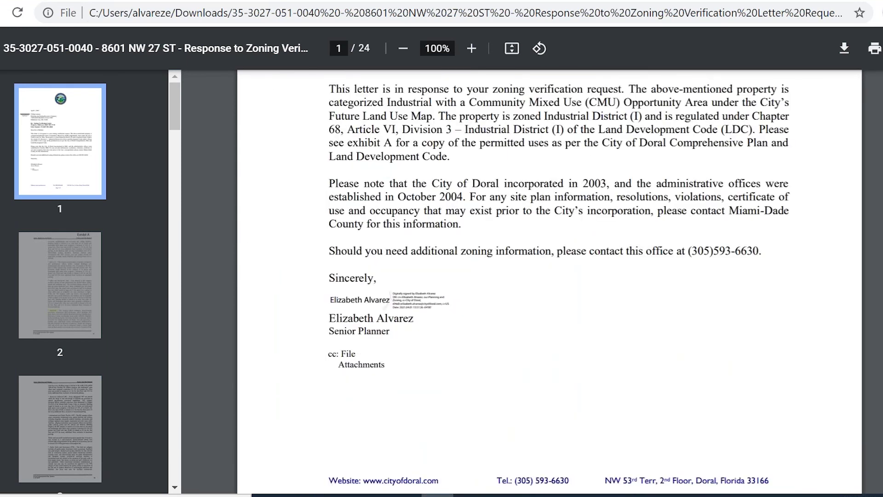
pyautogui.scroll(-15, 550, 281)
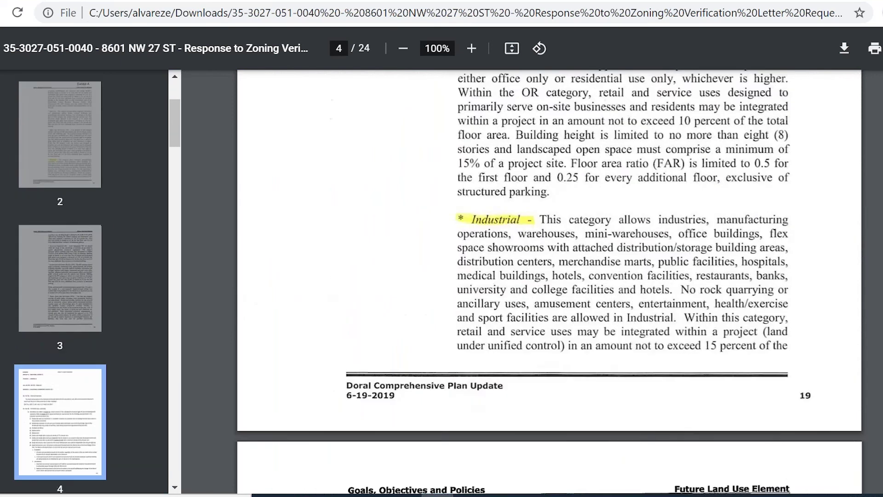
pyautogui.scroll(-20, 550, 281)
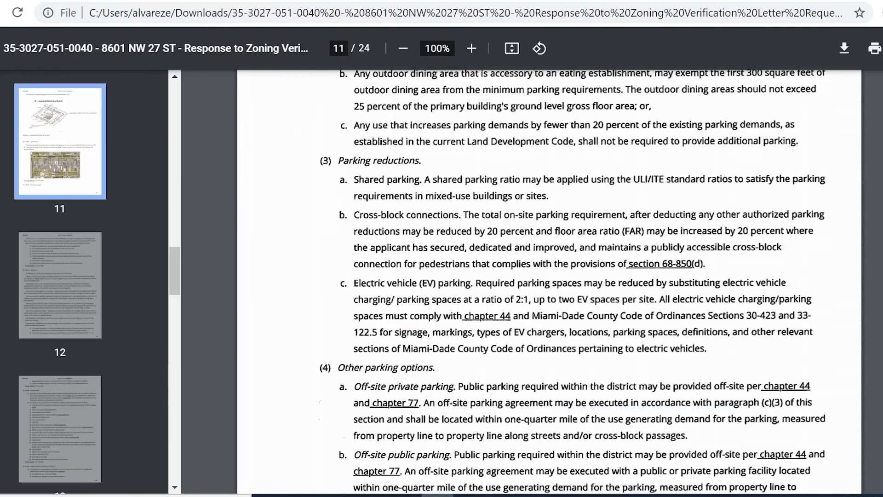
pyautogui.scroll(20, 550, 280)
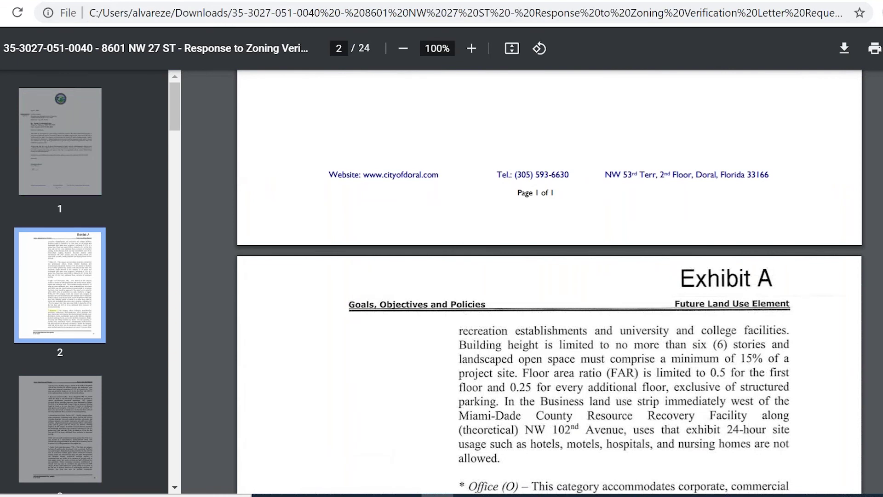
pyautogui.hotkey('ctrl', 'w')
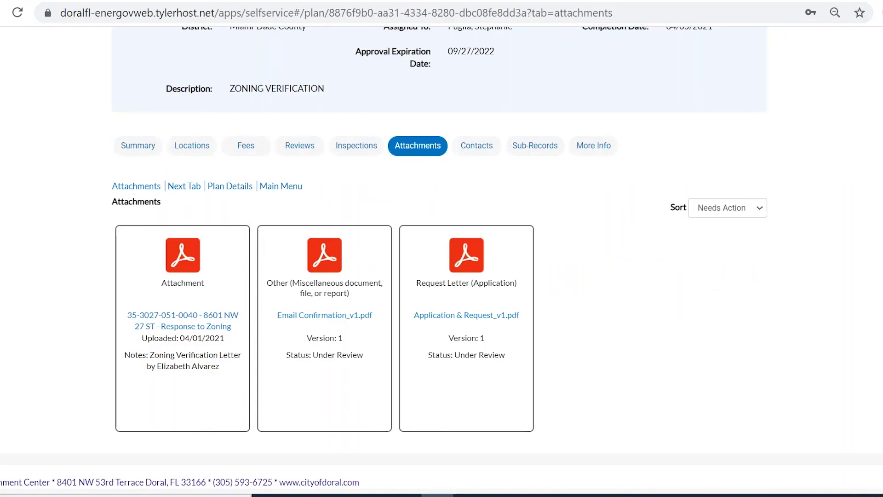
# Switch back to PowerPoint and advance to the closing Thank you slide
pyautogui.click(728, 495)
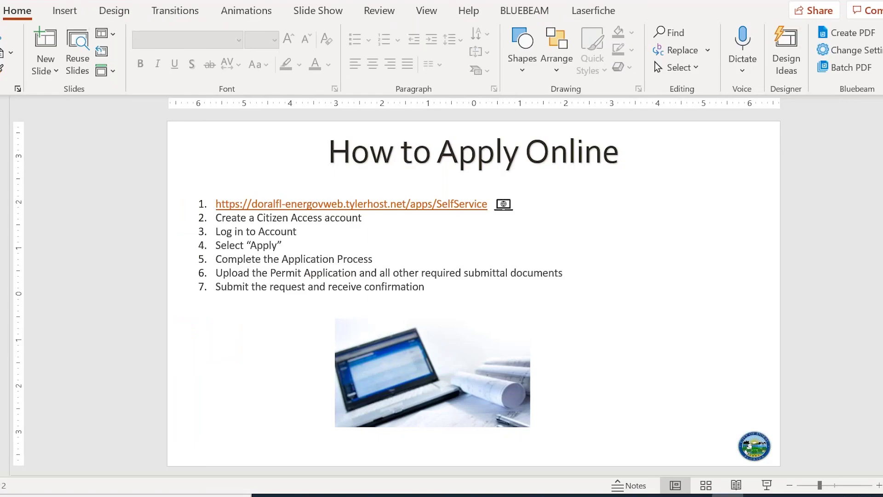
pyautogui.press('pagedown')
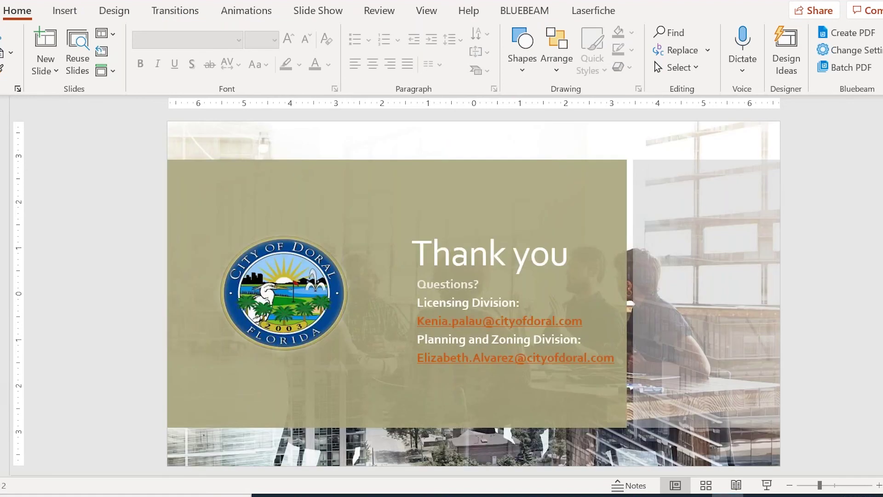